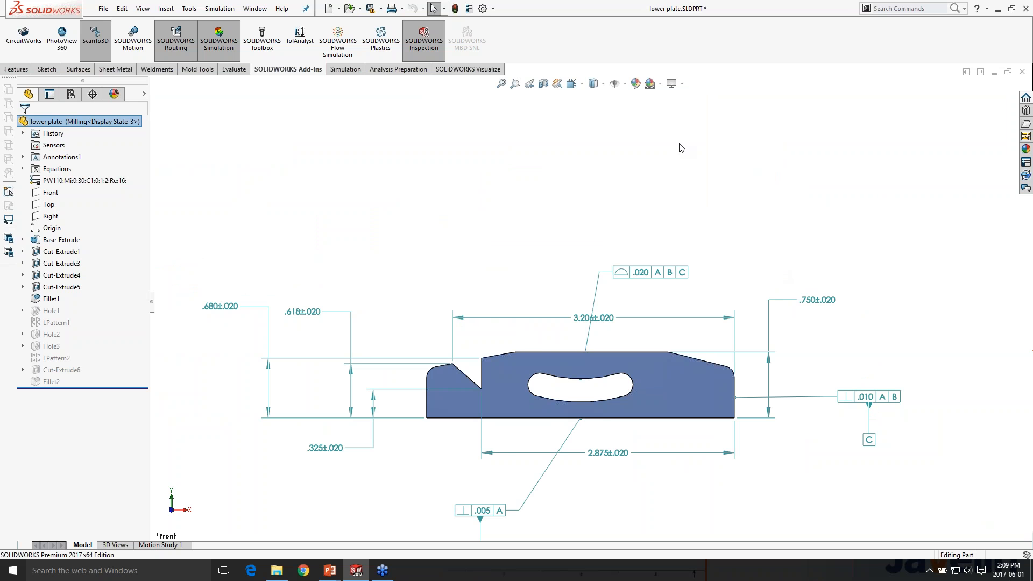
Open the drawing associated with the lower plate part
middle_click_drag(550, 219, 668, 364)
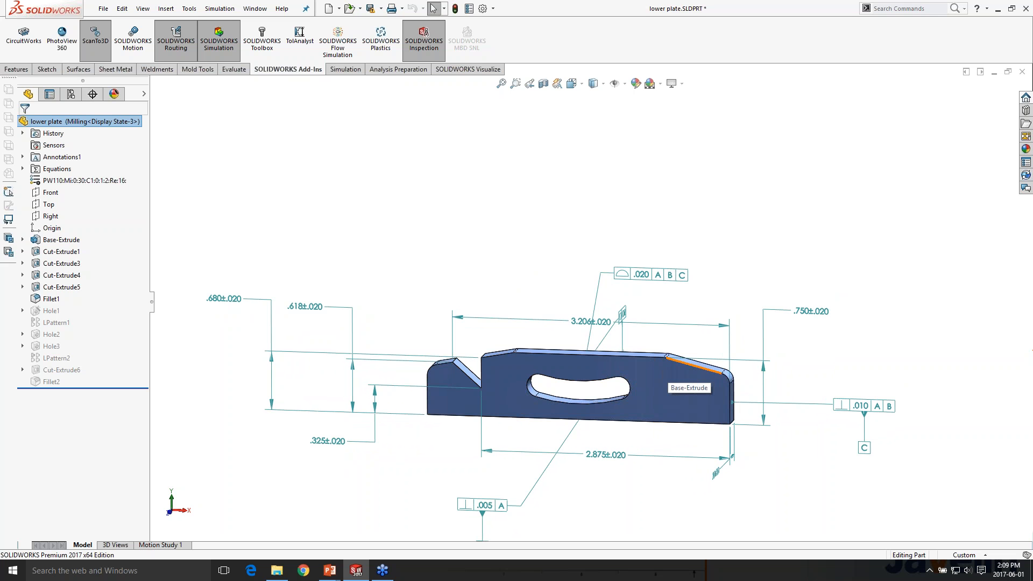
middle_click_drag(669, 368, 670, 378)
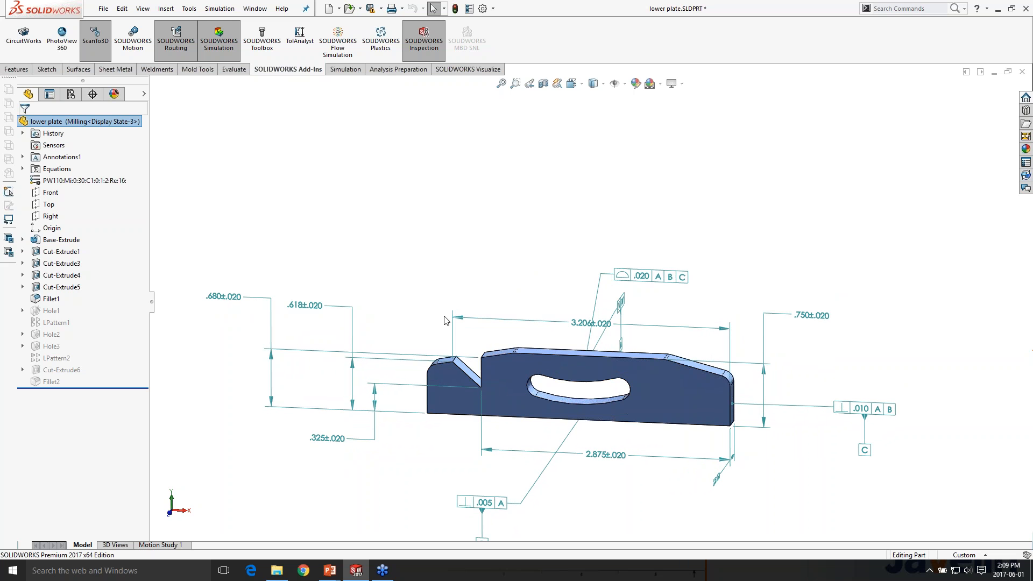
right_click(105, 121)
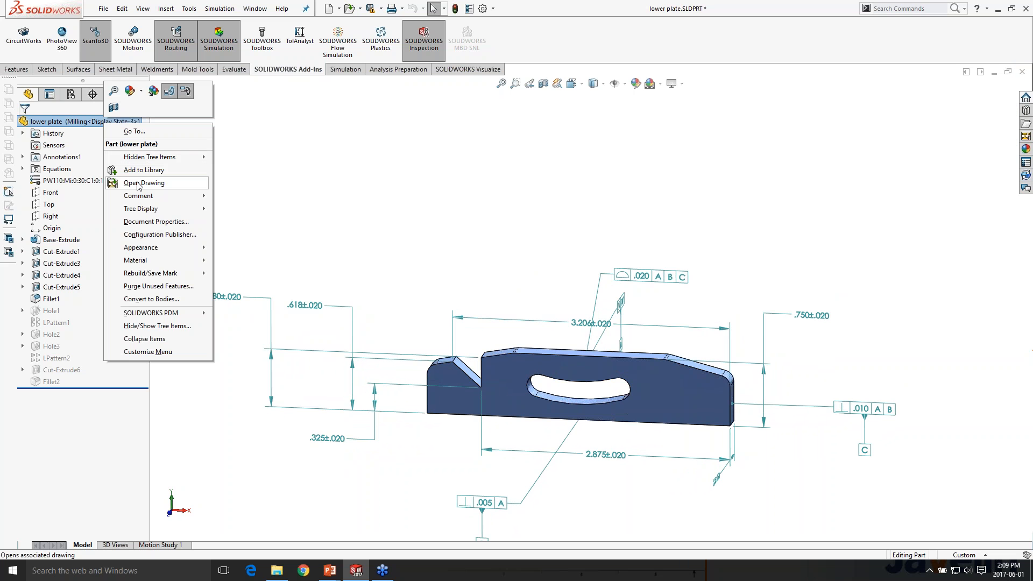
left_click(139, 183)
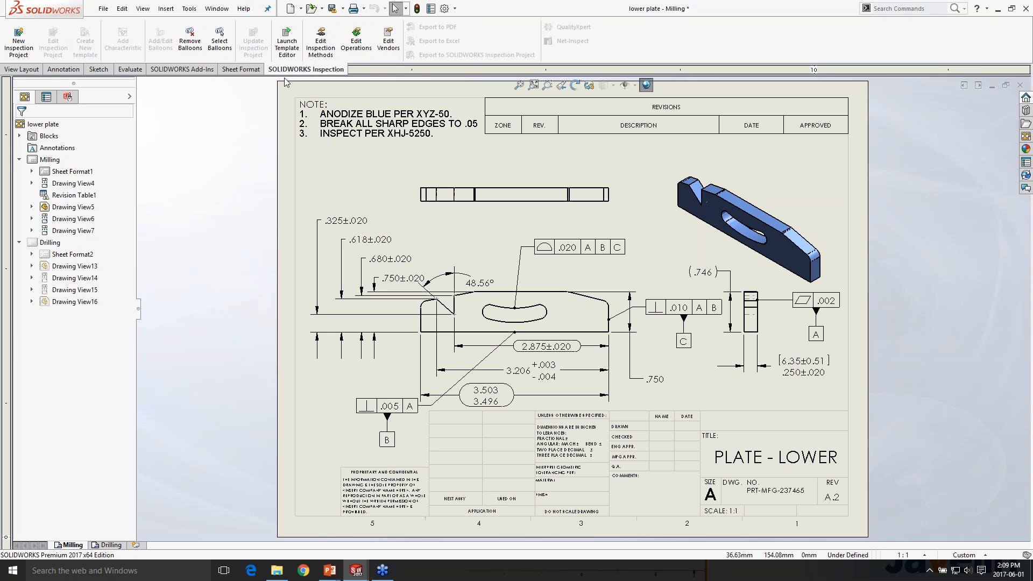
Start a new inspection project and link its part number to the drawing's Number property, PRT-MFG-237465
left_click(22, 49)
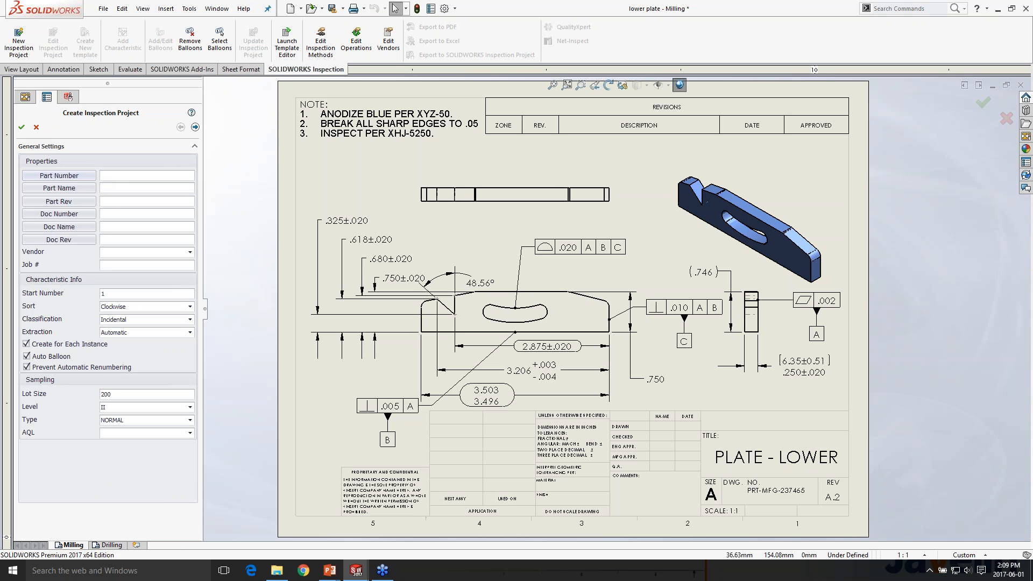
left_click(80, 178)
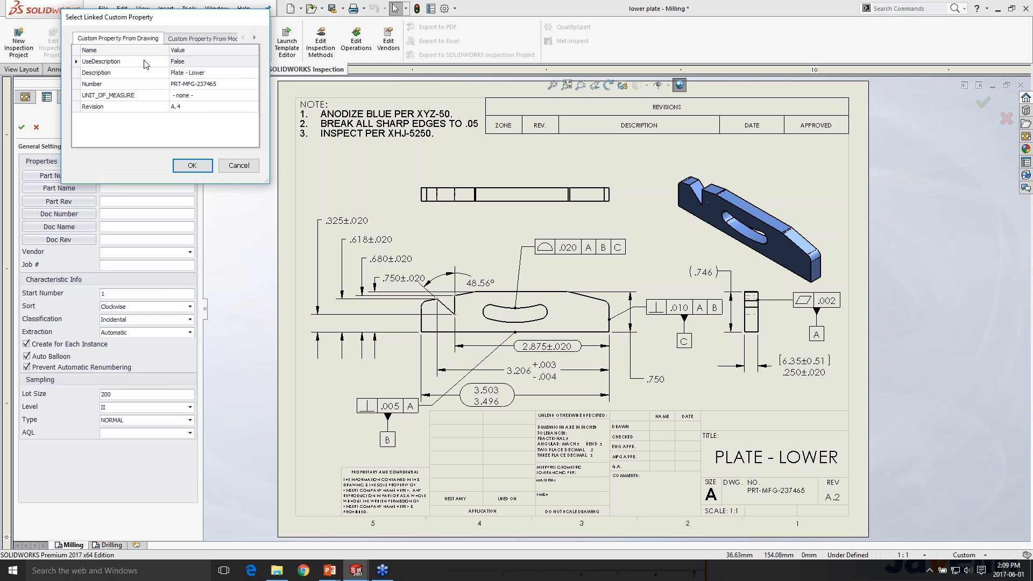
left_click_drag(161, 22, 290, 106)
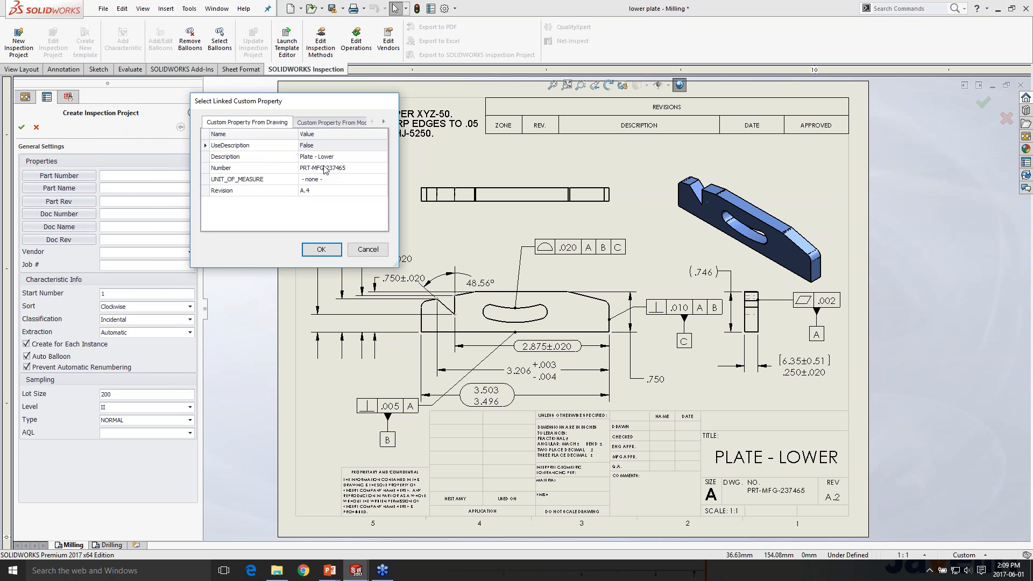
double_click(325, 169)
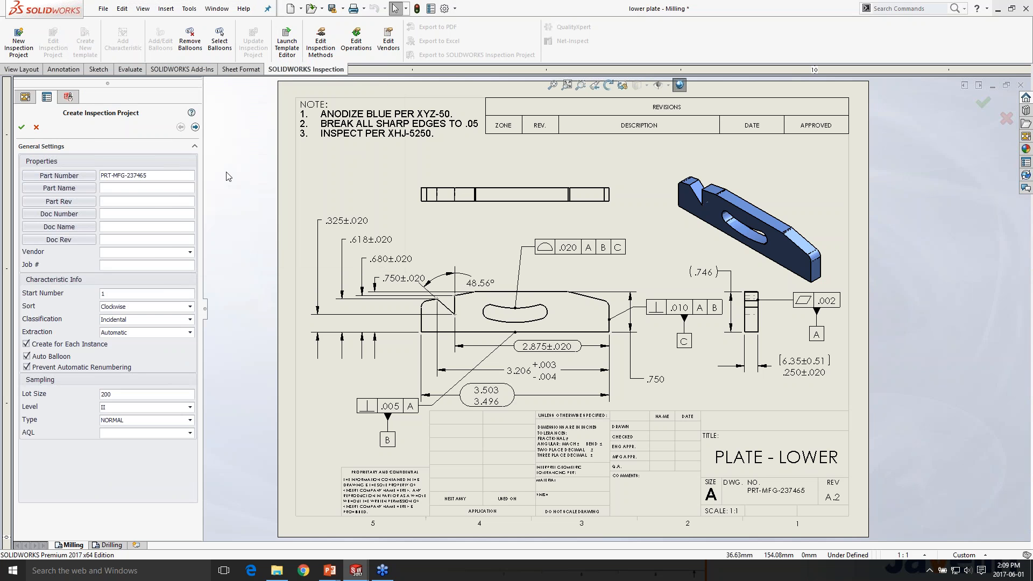
Link the part name to the Description property (Plate - Lower) and the part revision to the Revision property (A.4)
left_click(59, 188)
left_click(124, 77)
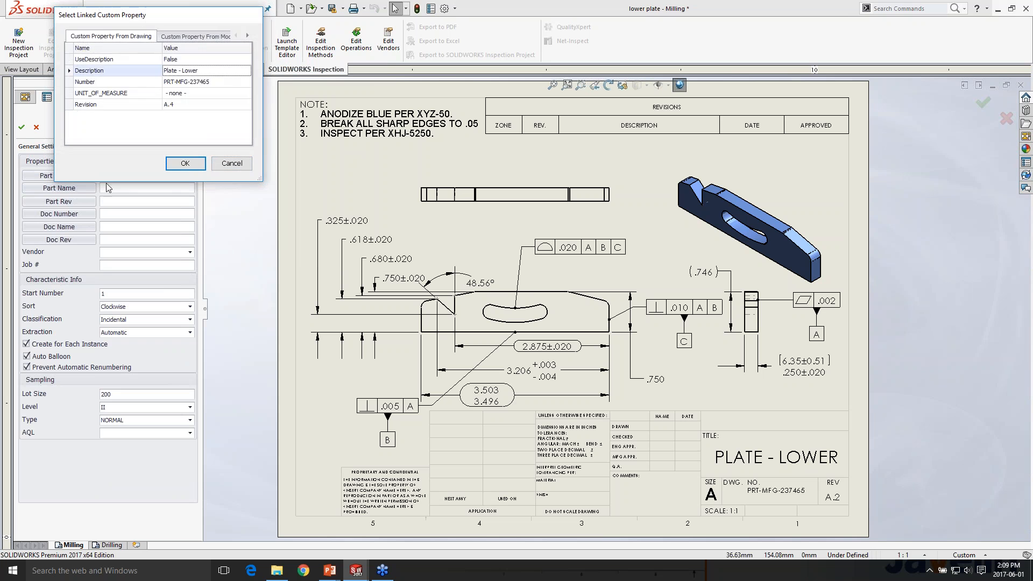
left_click(180, 164)
left_click(59, 202)
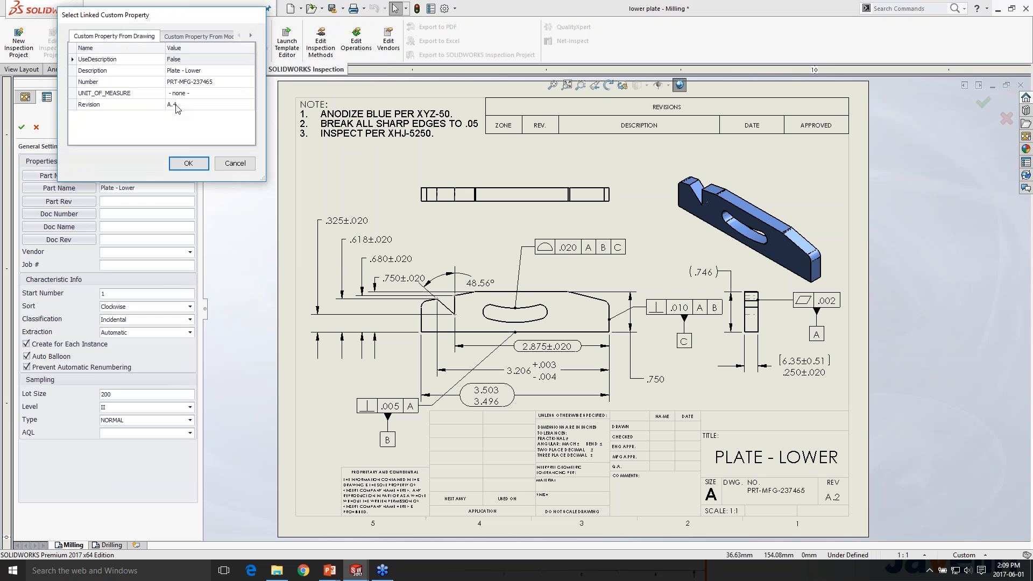
double_click(177, 106)
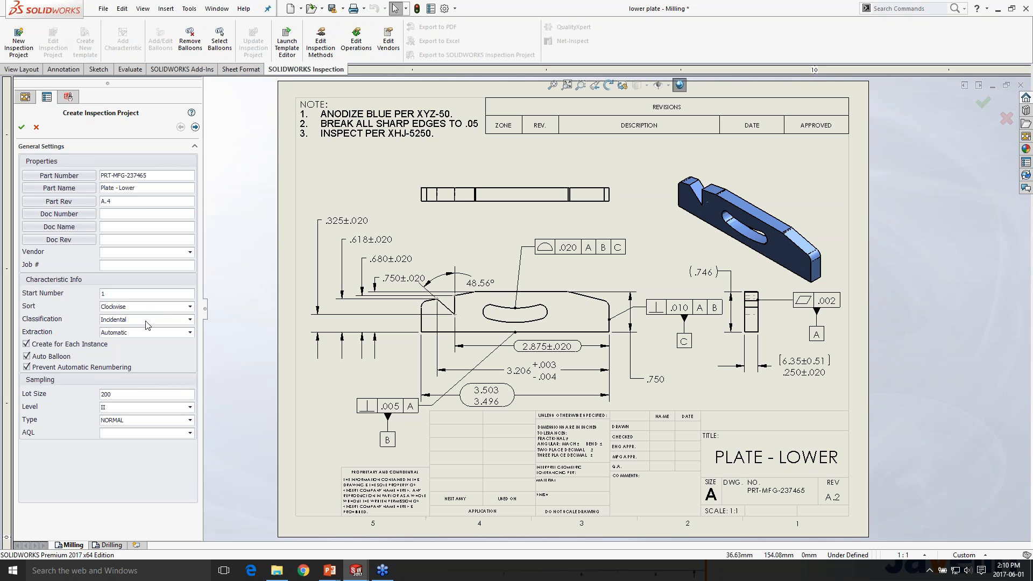
Keep the Incidental classification, include basic dimensions in the extraction, and create the ballooned inspection project
left_click(188, 321)
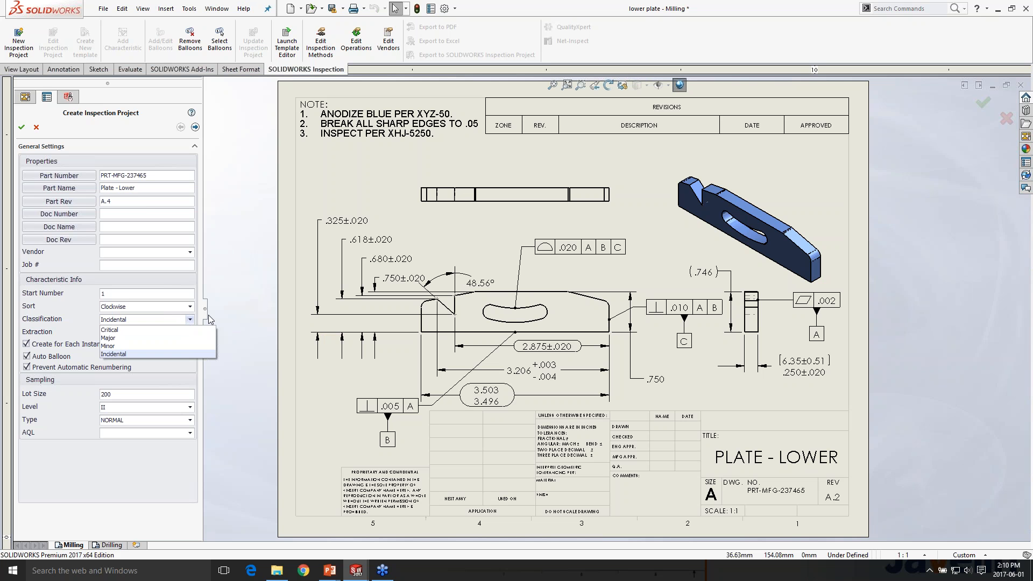
left_click(209, 319)
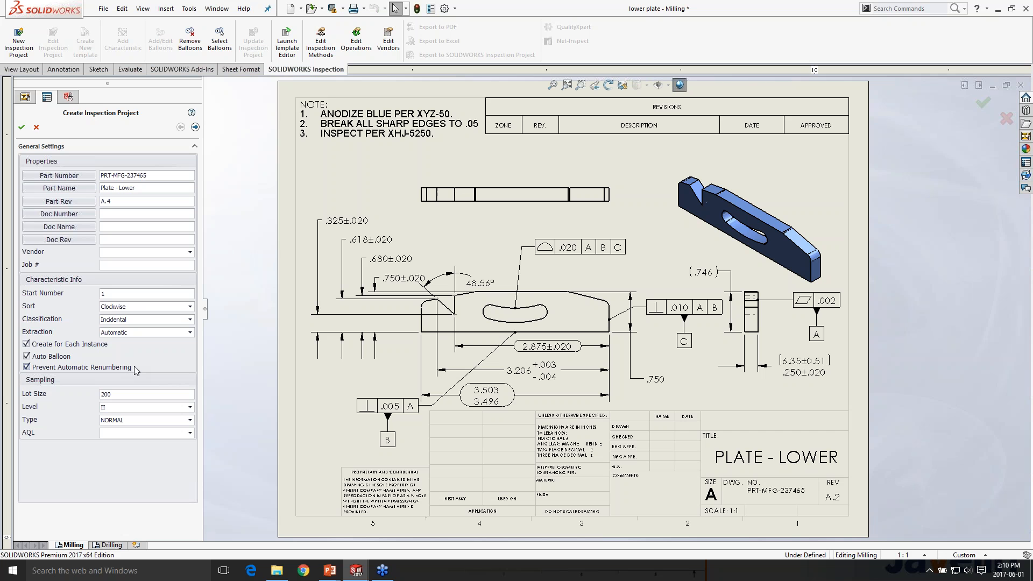
left_click(195, 127)
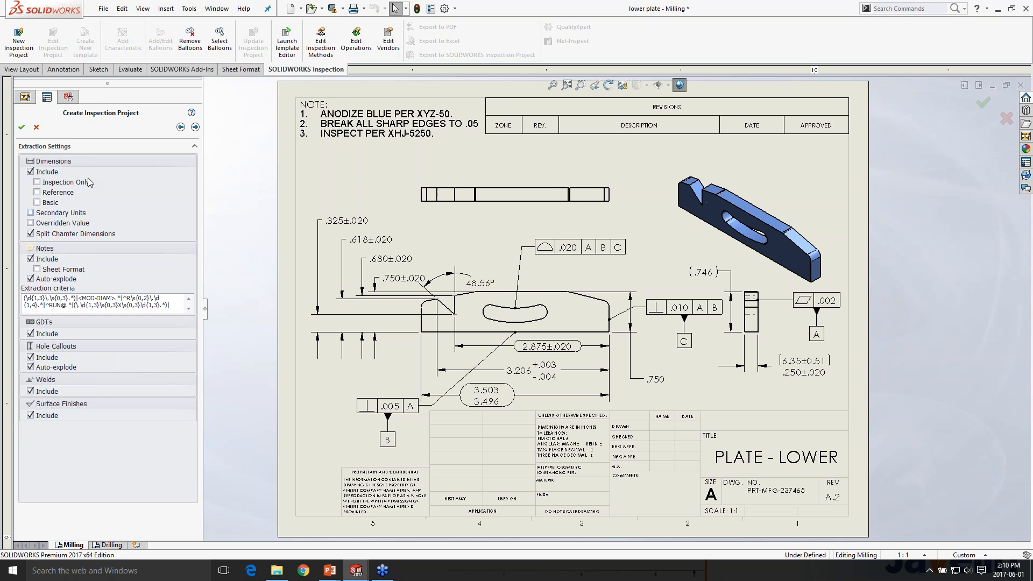
left_click(46, 203)
left_click(195, 127)
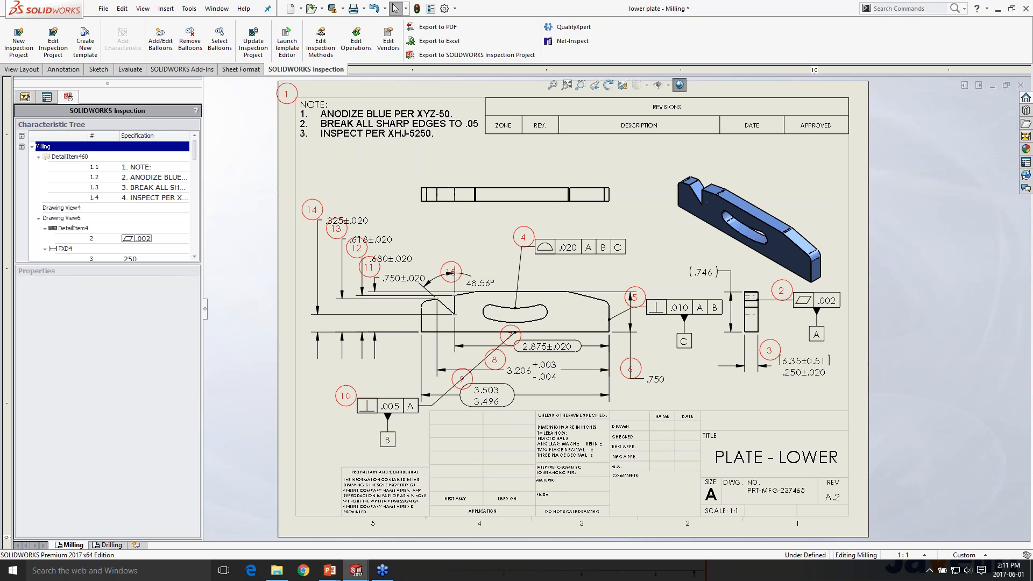
Mark the .325 dimension, characteristic 14, as a key characteristic and choose Bending as its operation
left_click(345, 220)
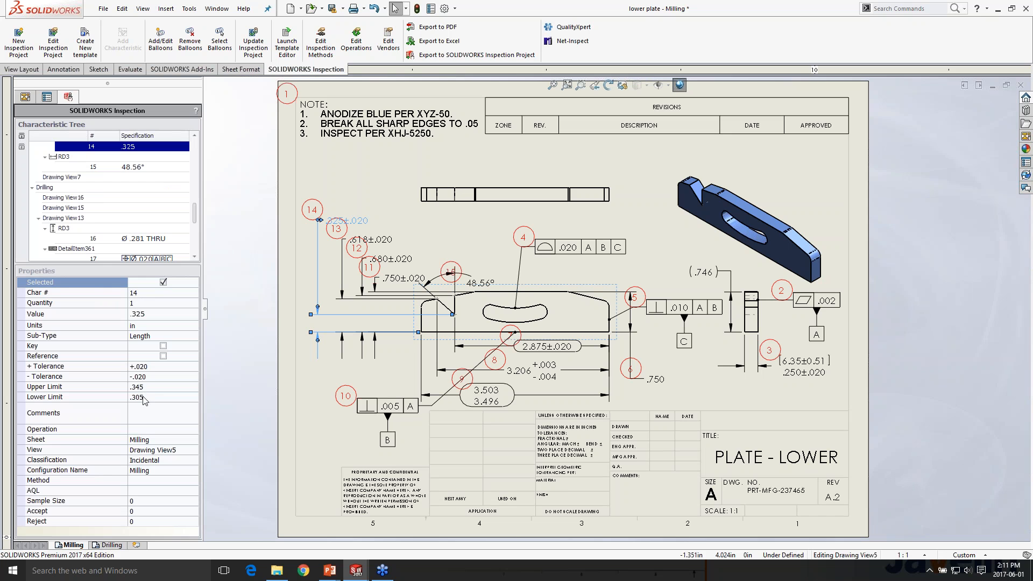
left_click(163, 346)
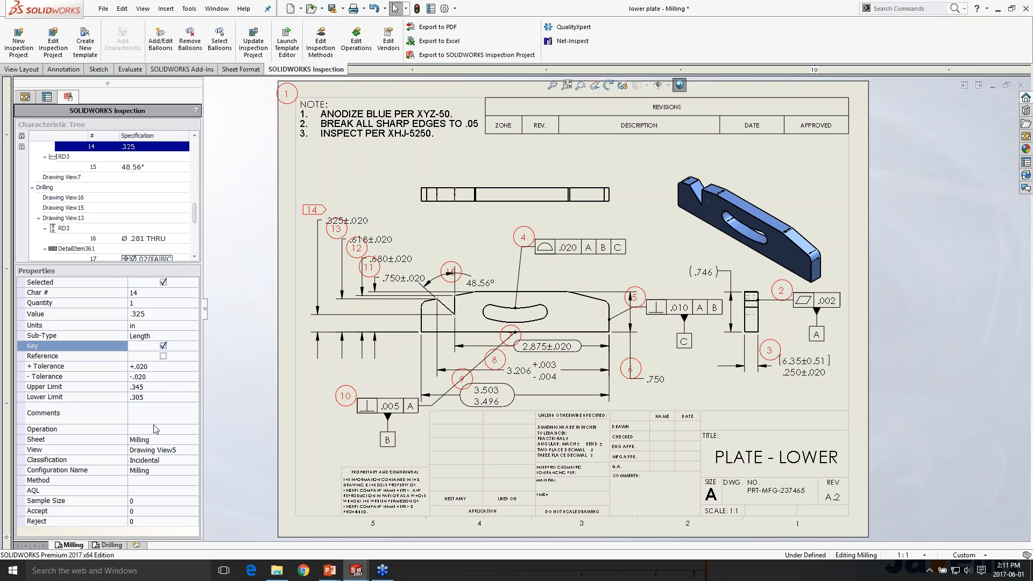
left_click(194, 430)
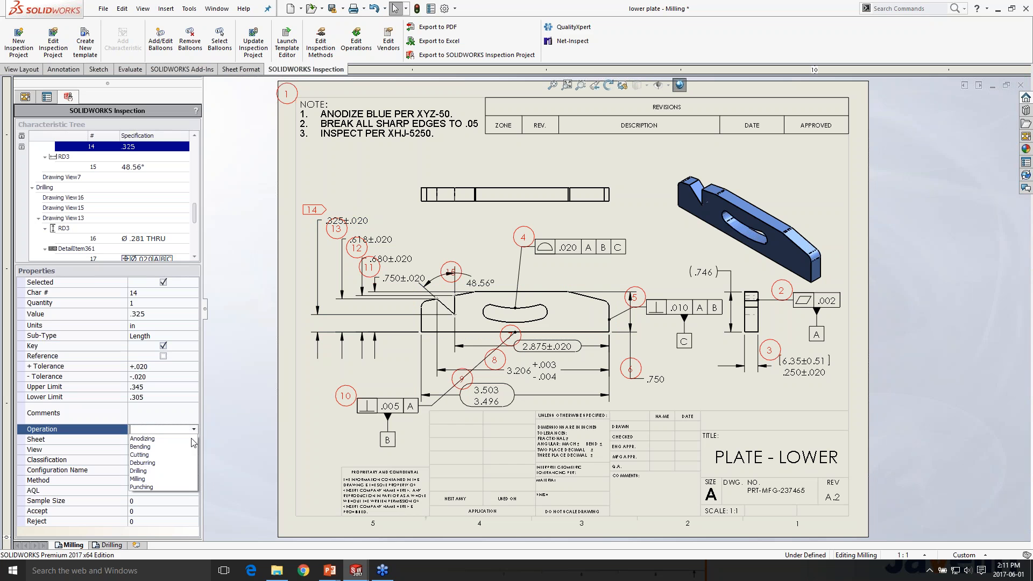
left_click(165, 447)
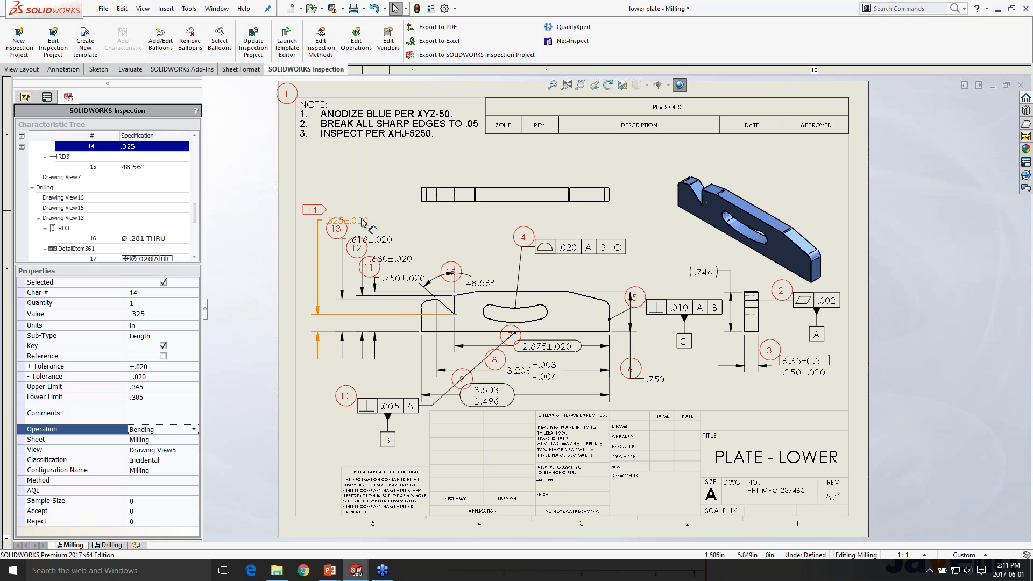
Move balloon 14 slightly higher above its dimension and exclude the .618 dimension, characteristic 13, from the inspection
left_click(317, 288)
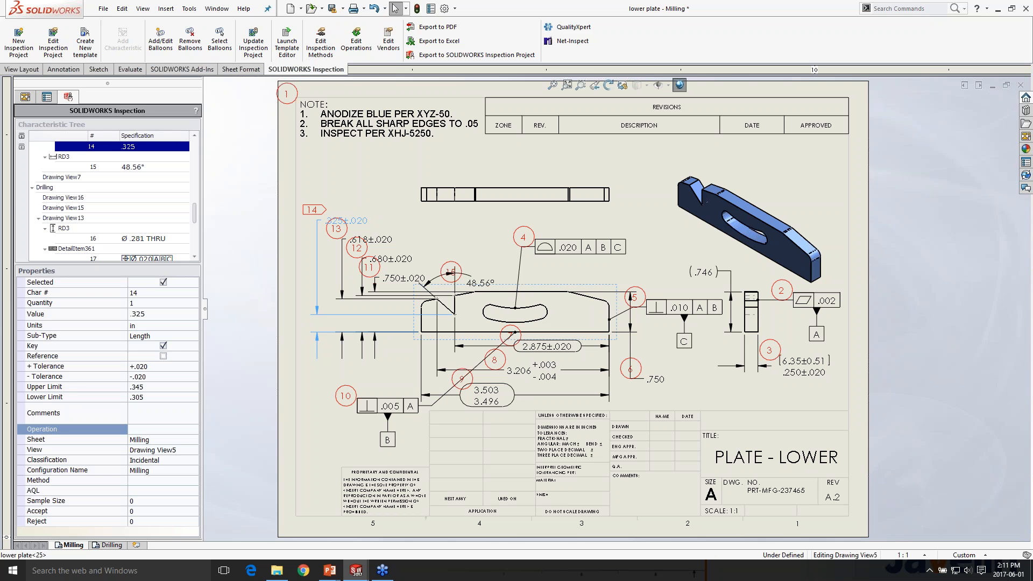
left_click(315, 210)
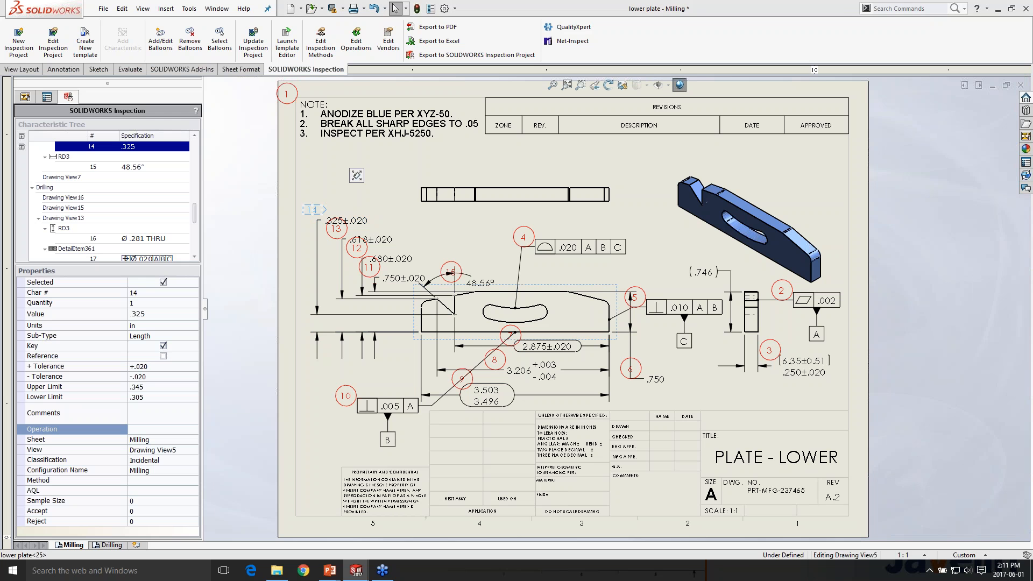
left_click(386, 213)
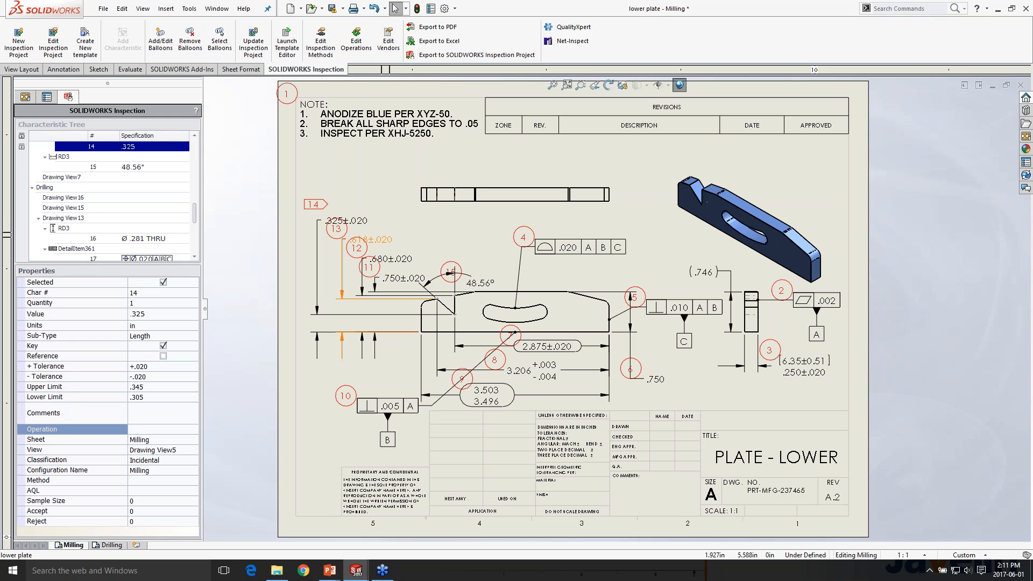
left_click(377, 239)
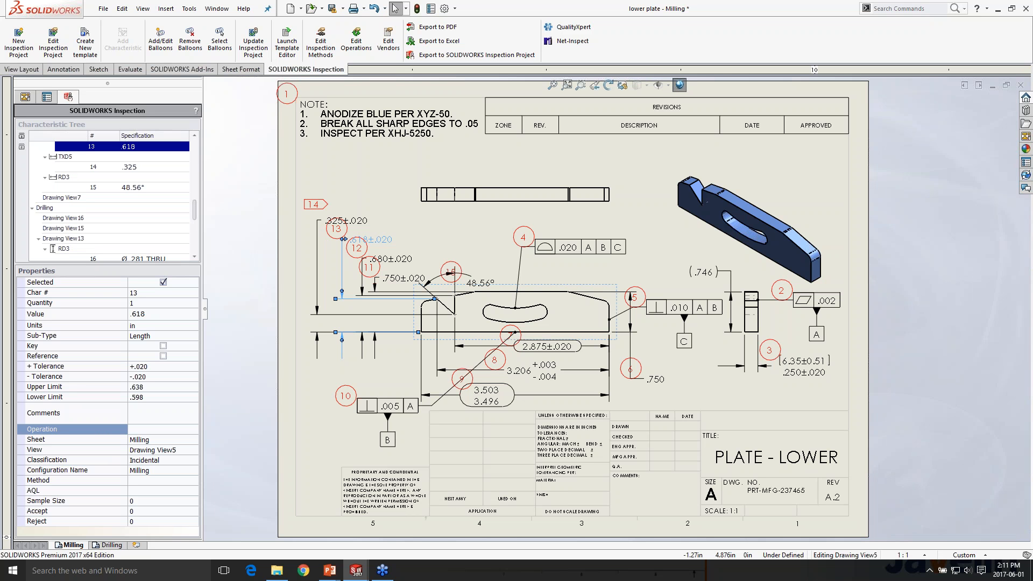
left_click(163, 283)
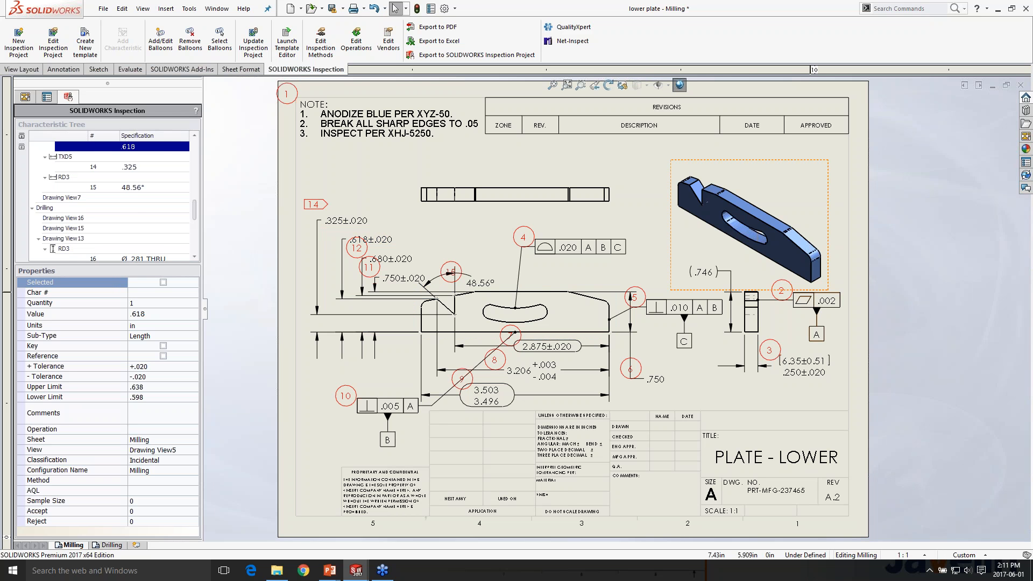
Delete the .010 perpendicularity frame with datum C from the drawing and accept that annotation change in the inspection project
left_click(679, 311)
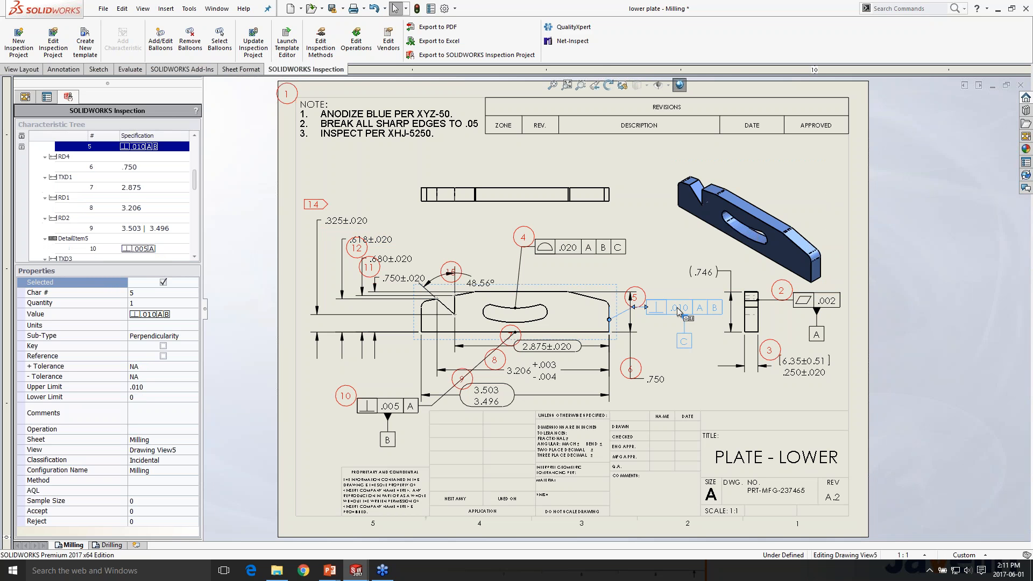
key("Delete")
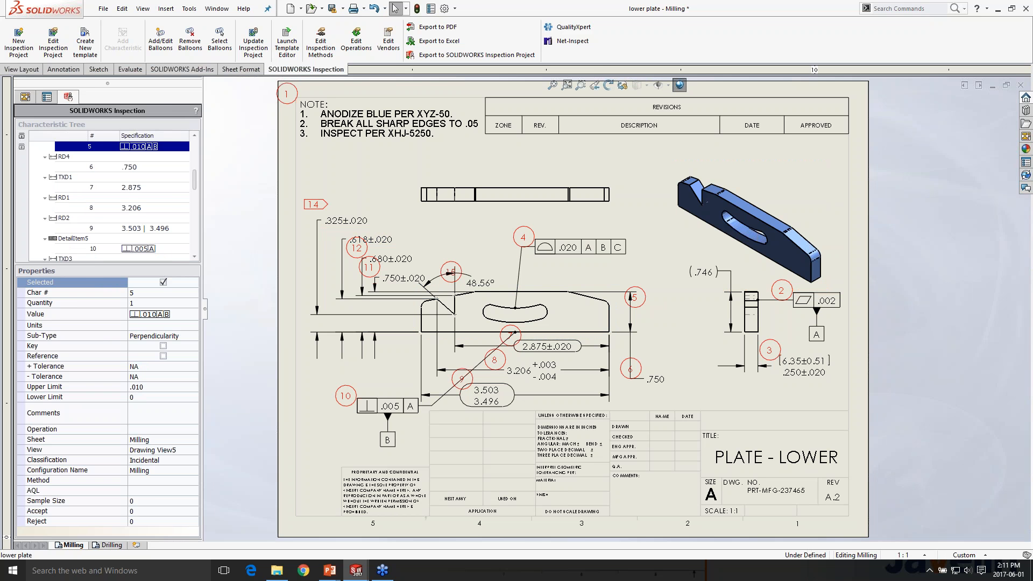
scroll(167, 202, "down", 2)
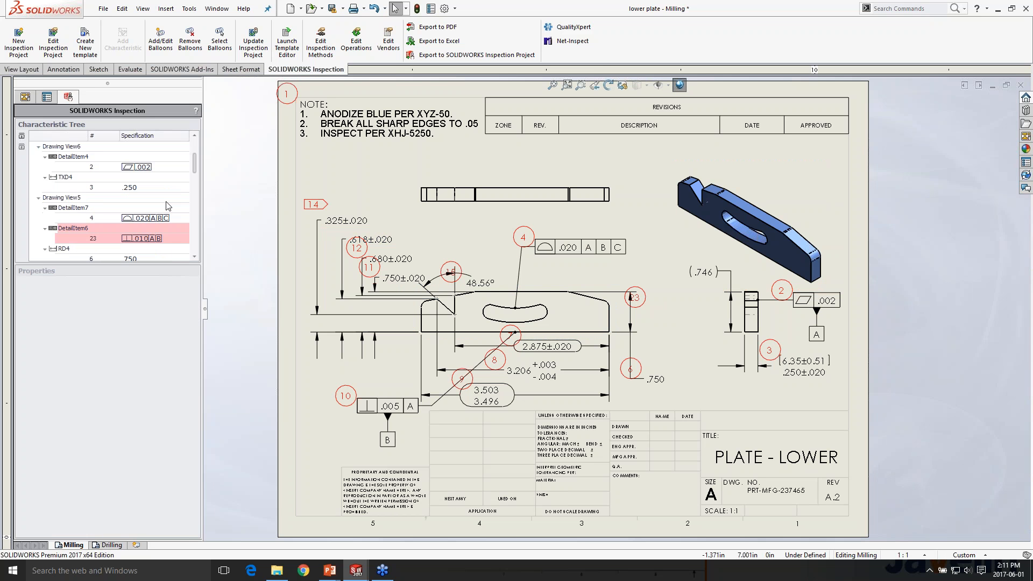
scroll(166, 205, "down", 1)
left_click(144, 203)
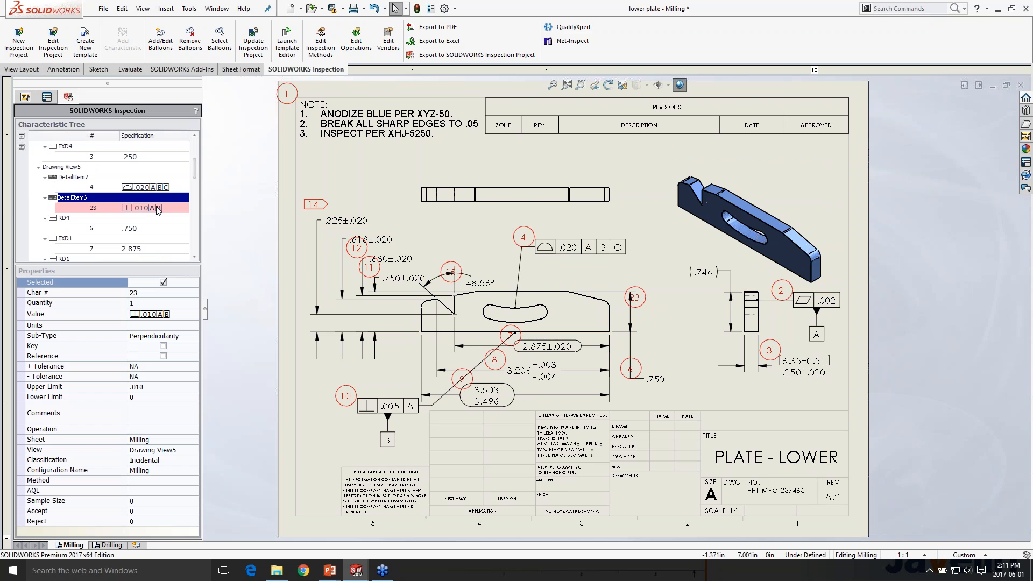
right_click(158, 209)
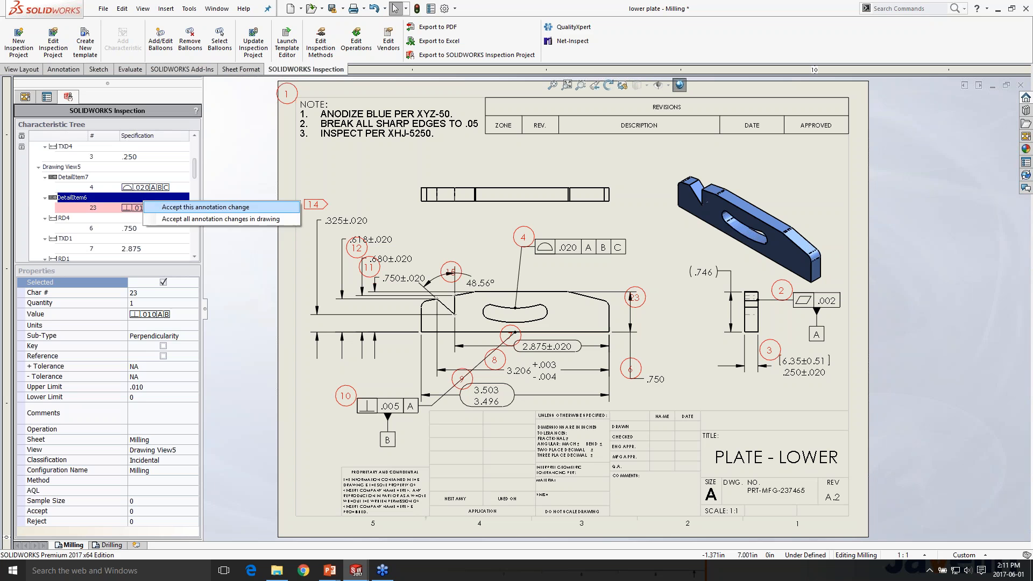
left_click(158, 209)
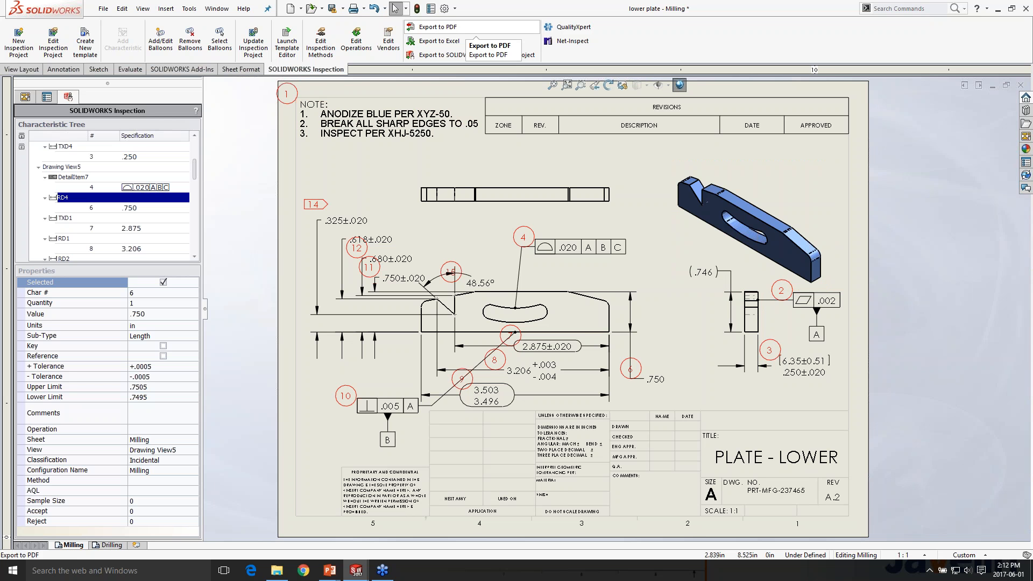
Export the inspection project to Excel using the AS9102 template
left_click(475, 41)
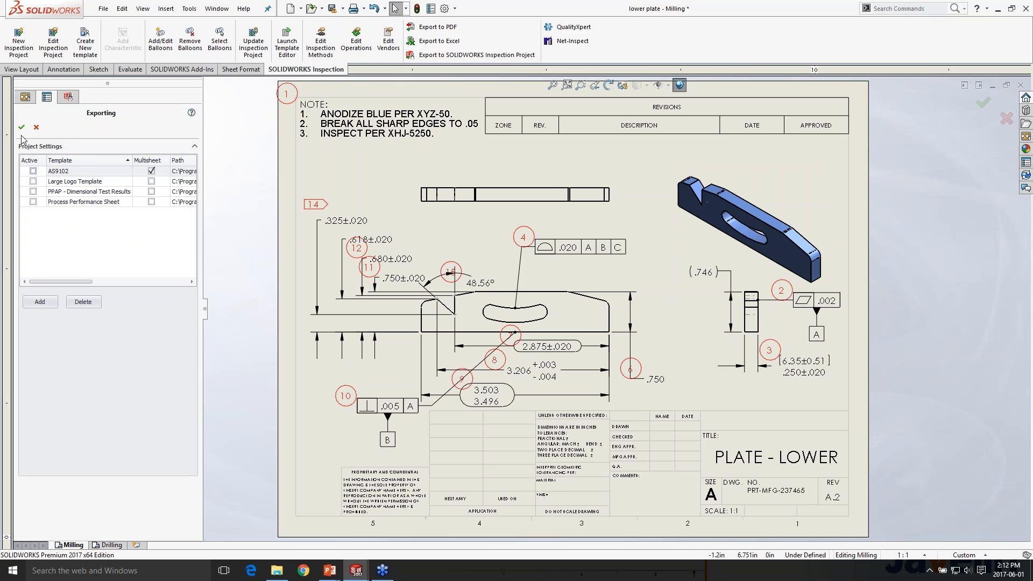
left_click(33, 170)
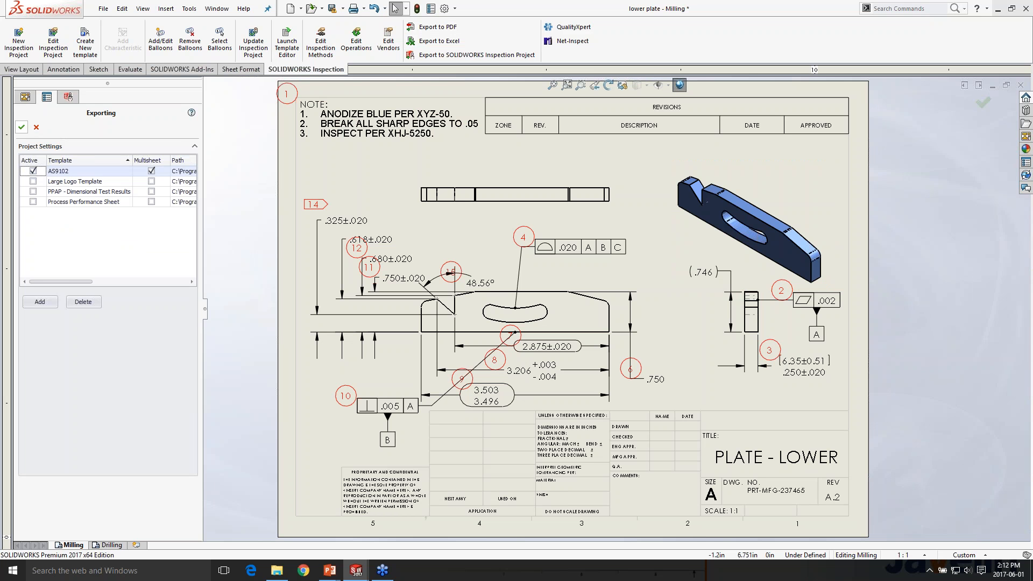
left_click(21, 127)
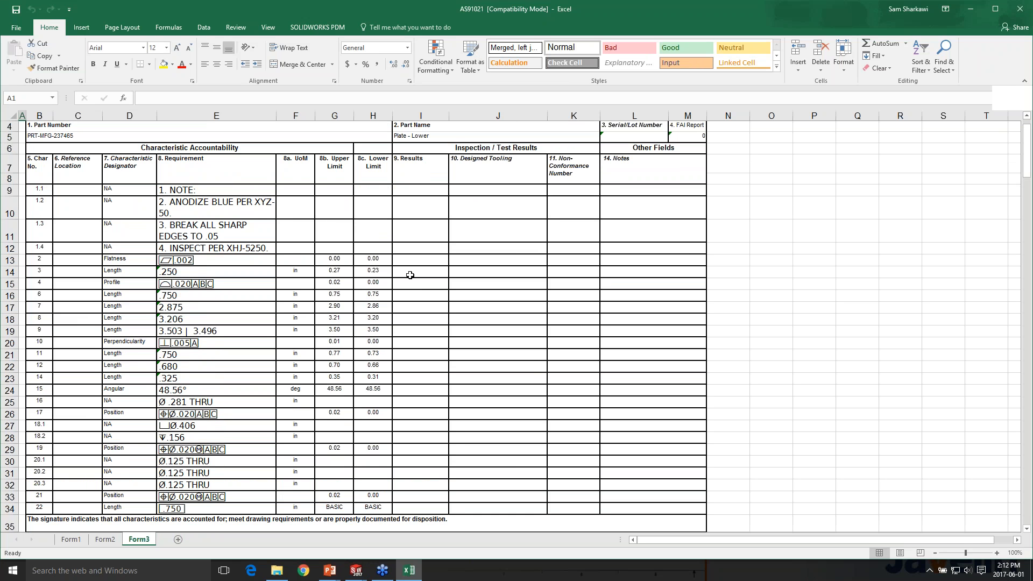
Enter 0.25 in cell I14 as the result for the .250 length, characteristic 3, on Form3
left_click(406, 272)
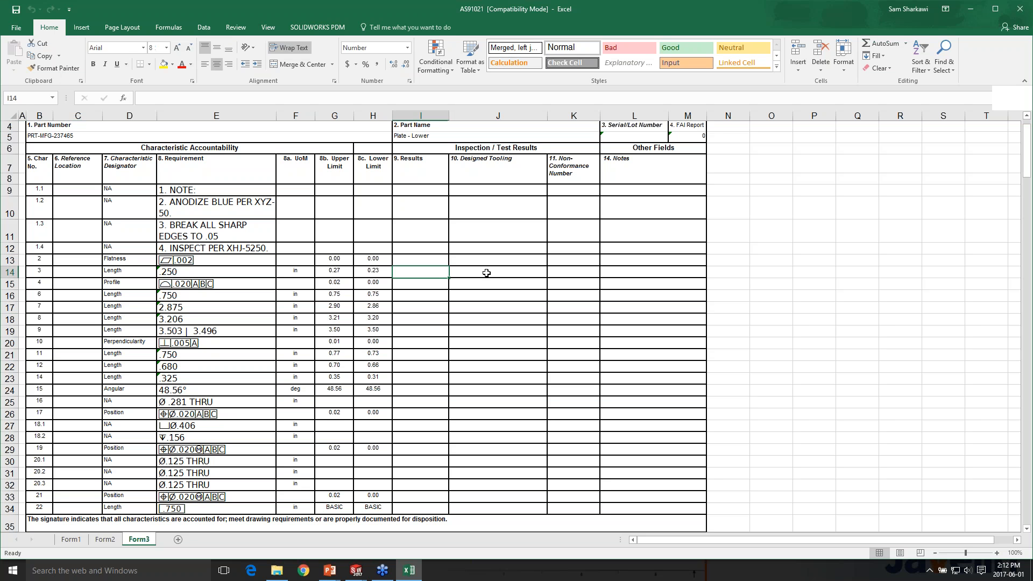
type("0.25")
key("Return")
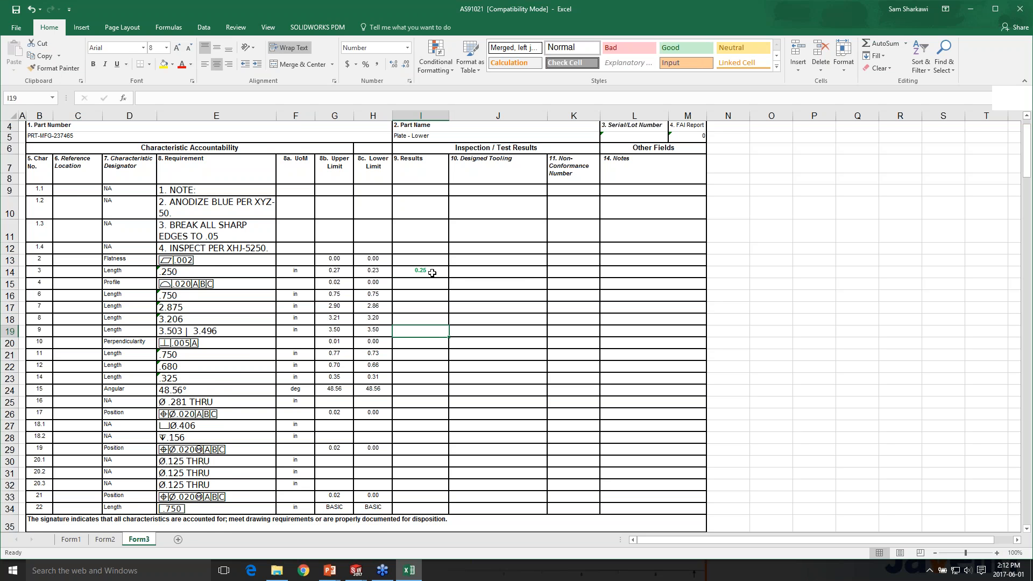
Close the AS91021 report workbook without saving its changes
scroll(432, 273, "up", 1)
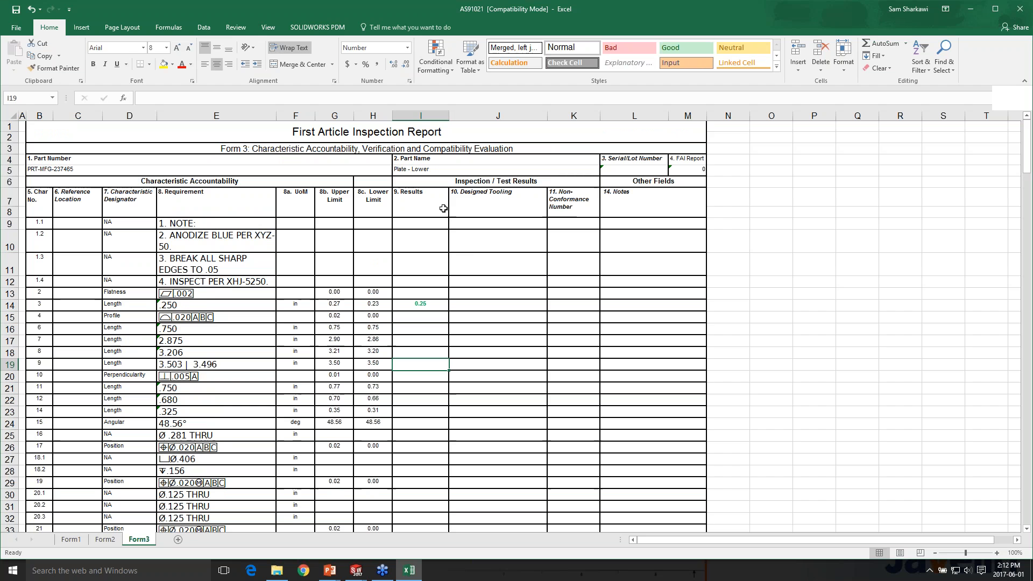
left_click(1020, 9)
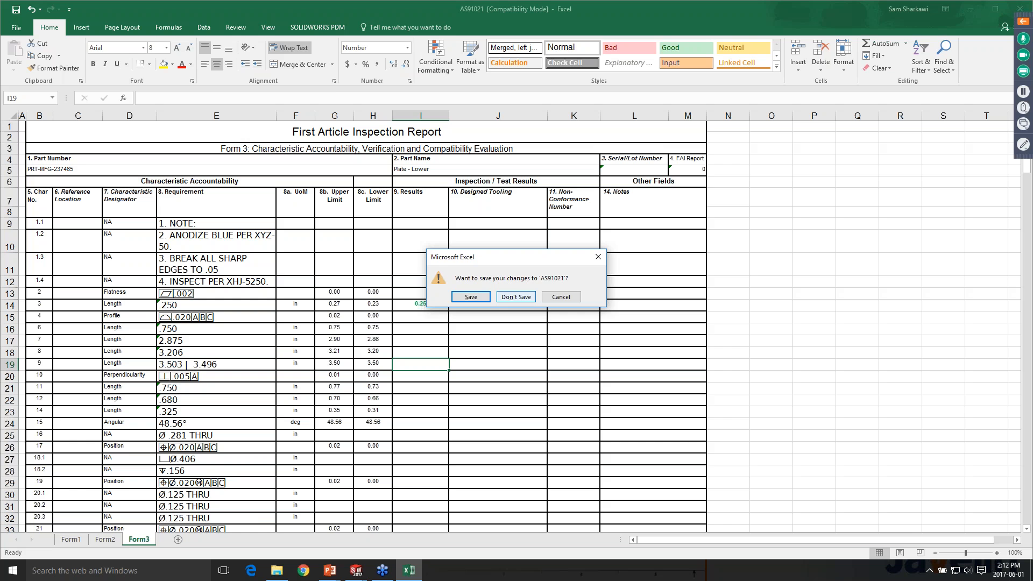
left_click(516, 297)
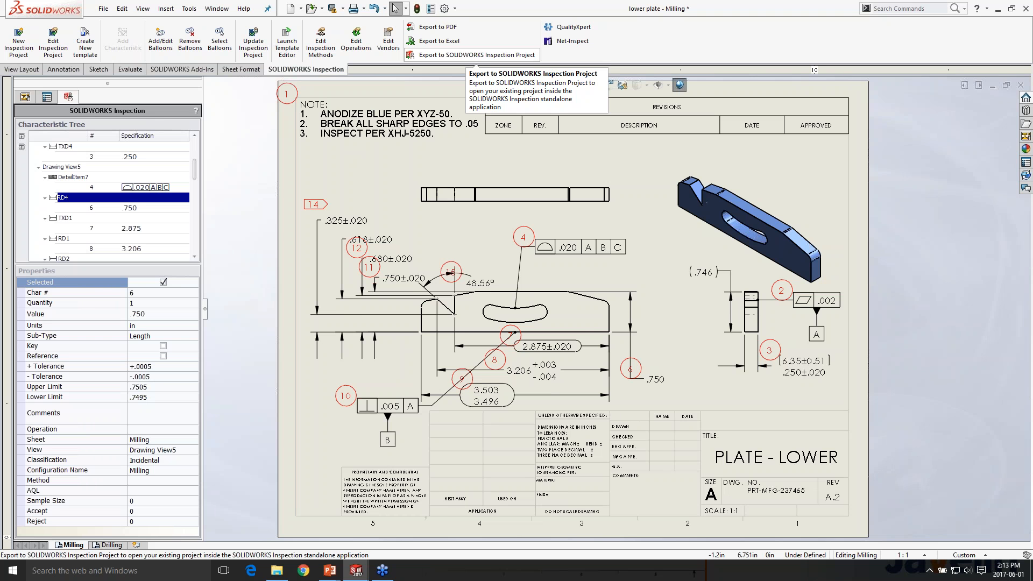
Close the lower plate drawing without saving its changes and reopen it from the lower plate part
scroll(637, 493, "up", 1)
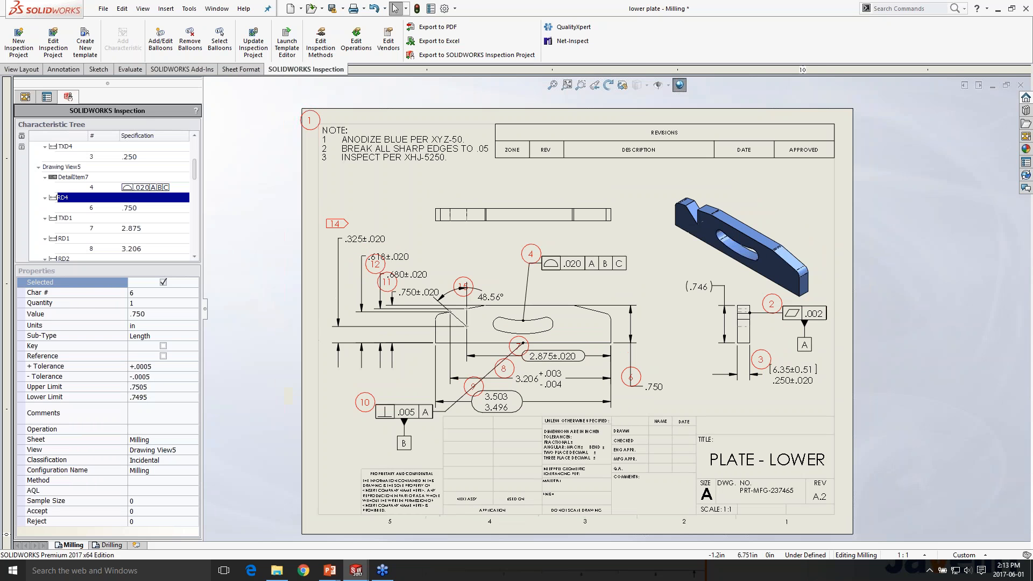
middle_click_drag(241, 197, 243, 185)
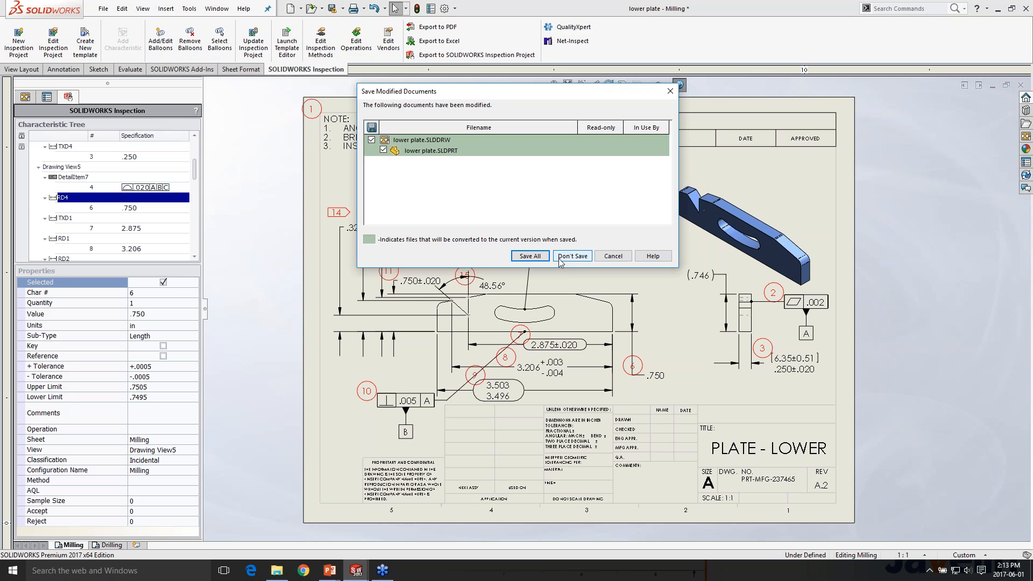
left_click(559, 259)
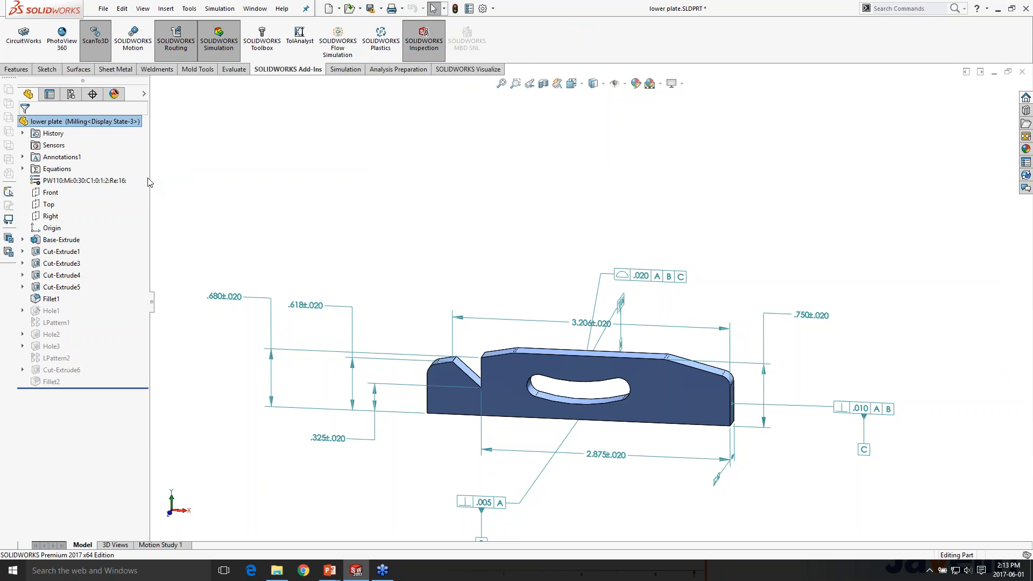
right_click(129, 122)
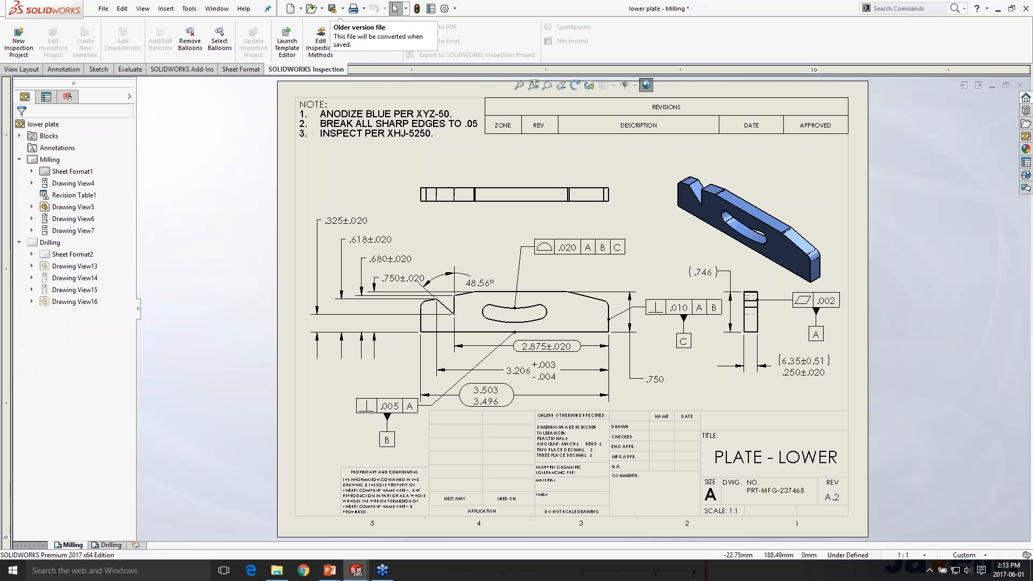
Create a new inspection project from the Default.swidot template with extraction set to Manual, keeping the remaining extraction settings
left_click(19, 43)
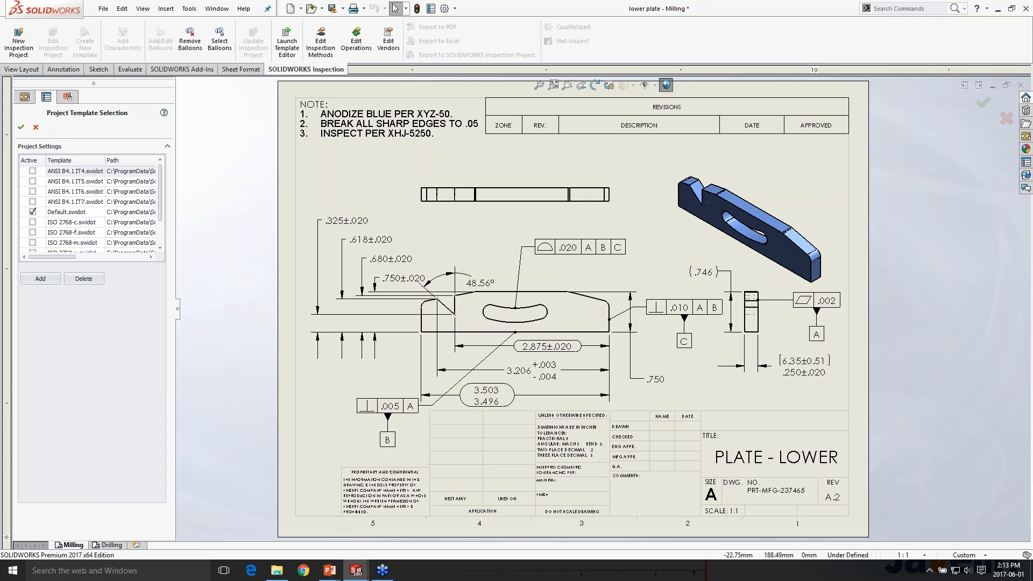
left_click(21, 127)
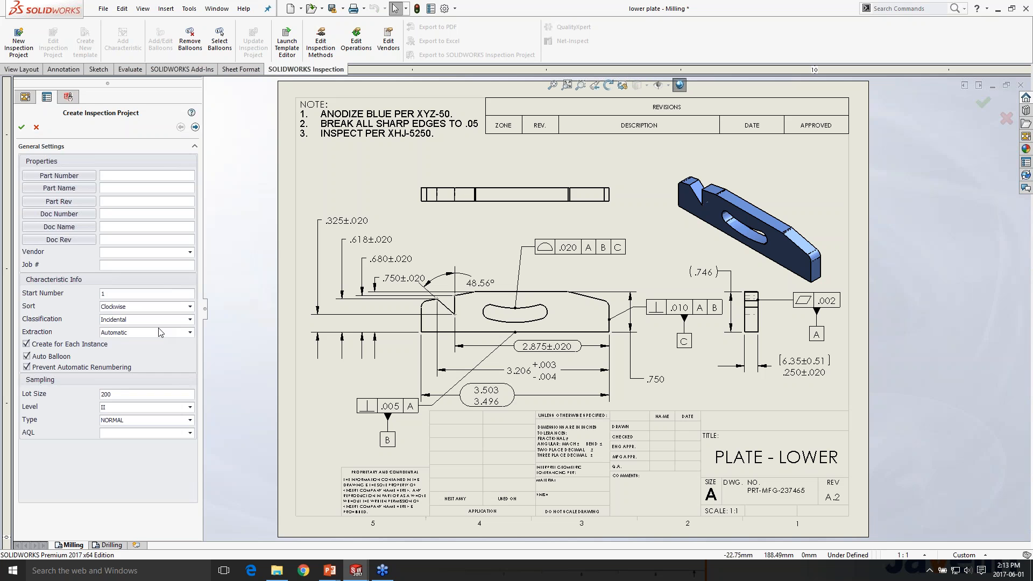
left_click(178, 332)
left_click(162, 353)
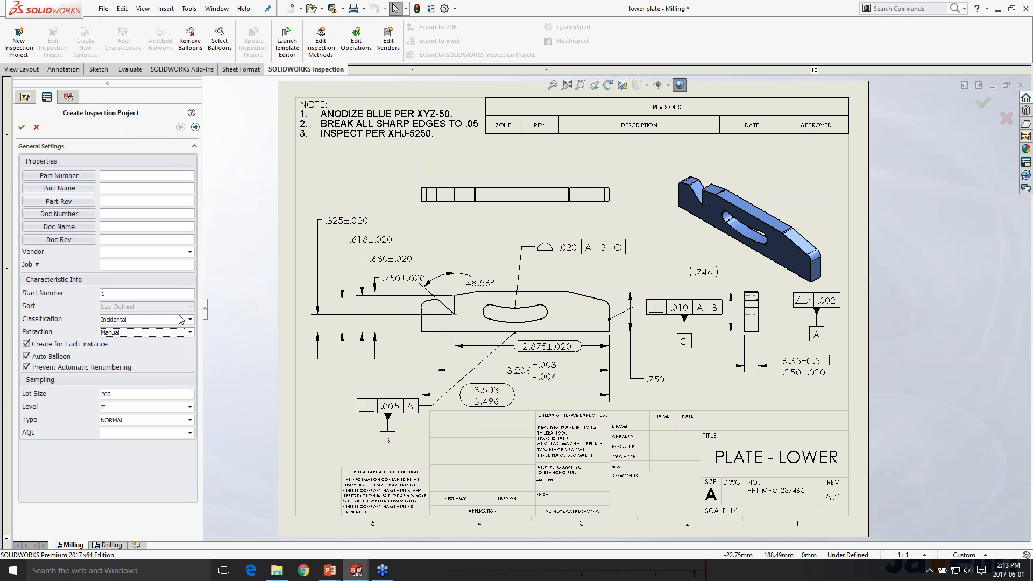
left_click(196, 127)
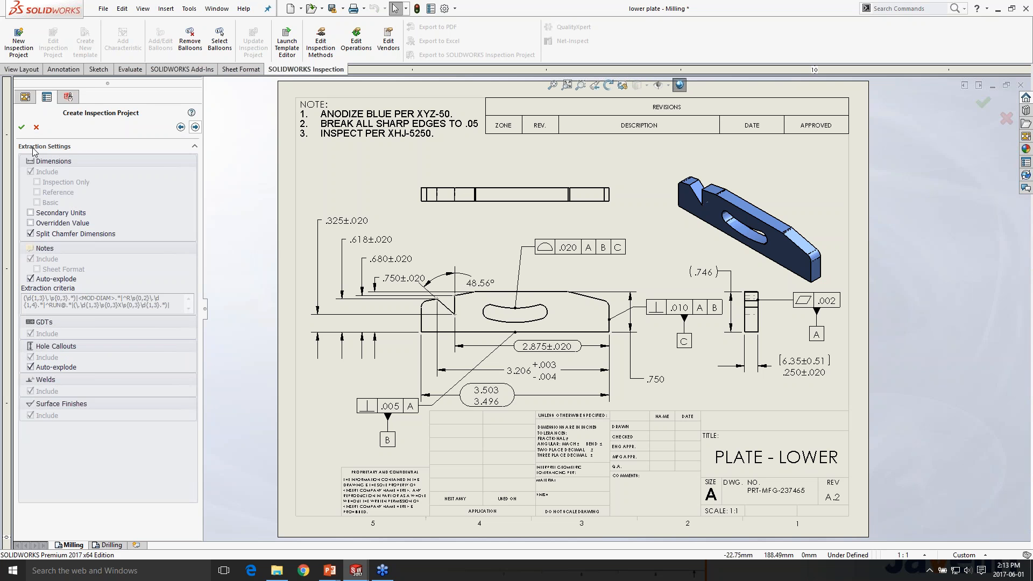
left_click(22, 128)
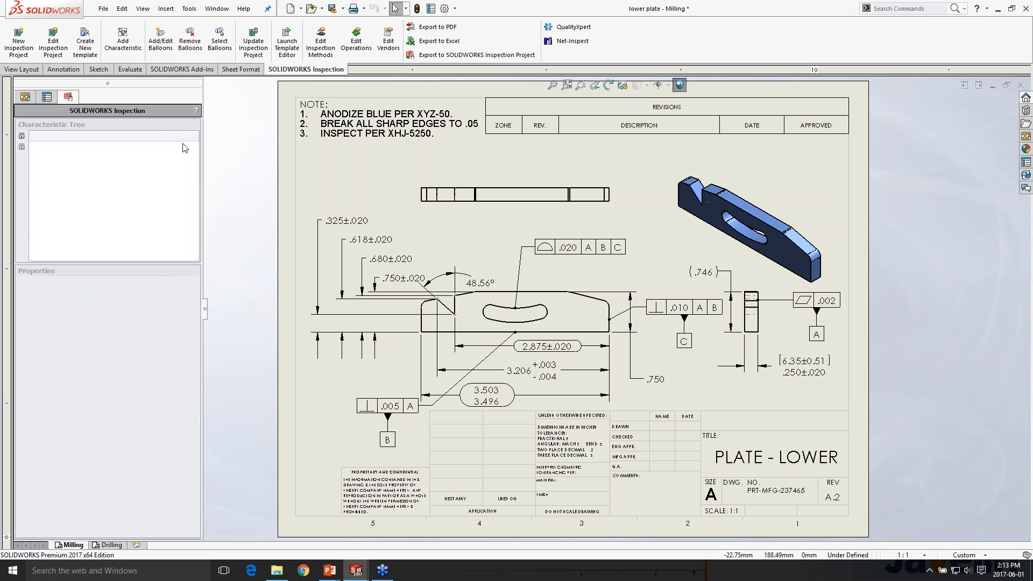
Manually add characteristics for the .325, .020 profile and .250 callouts, plus the .750, 3.206 and 3.503/3.496 dimensions as a group
left_click(128, 54)
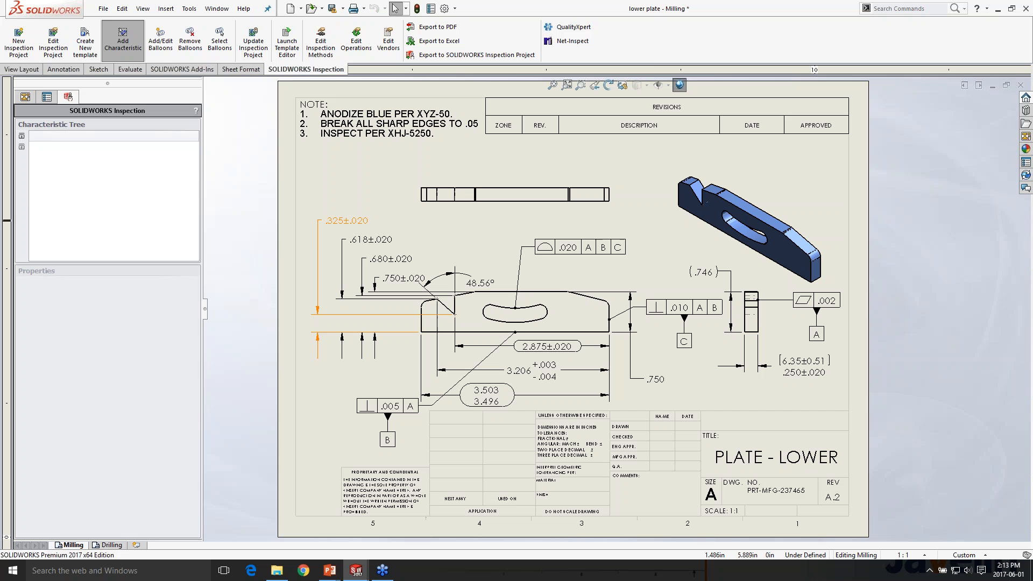
left_click(350, 221)
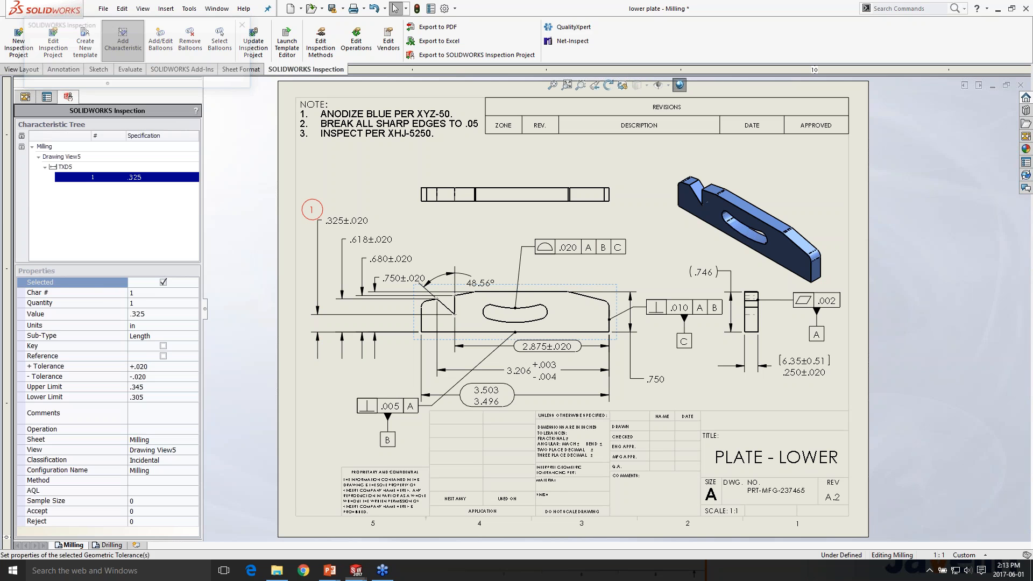
left_click(571, 248)
left_click(803, 372)
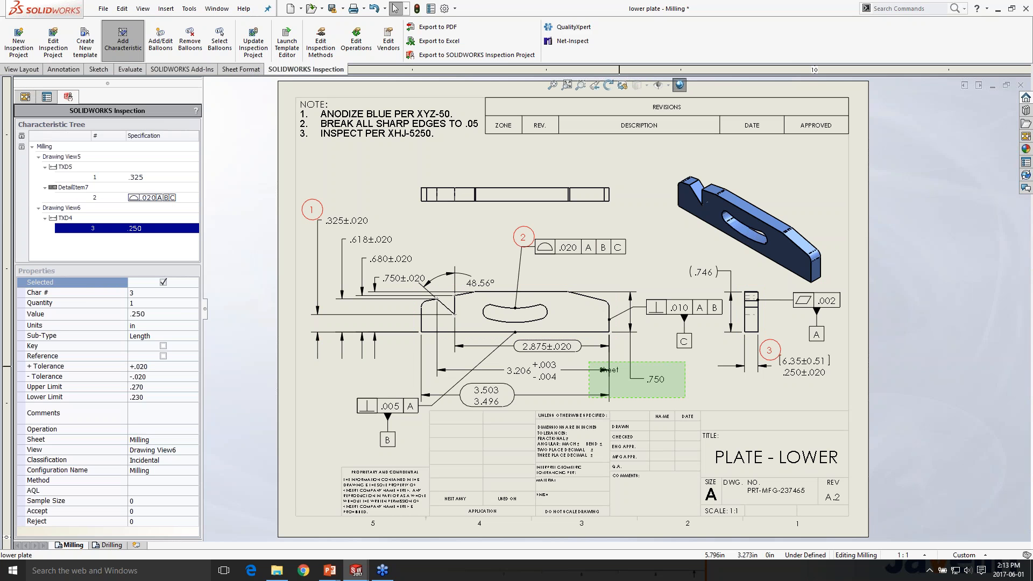
left_click(603, 367)
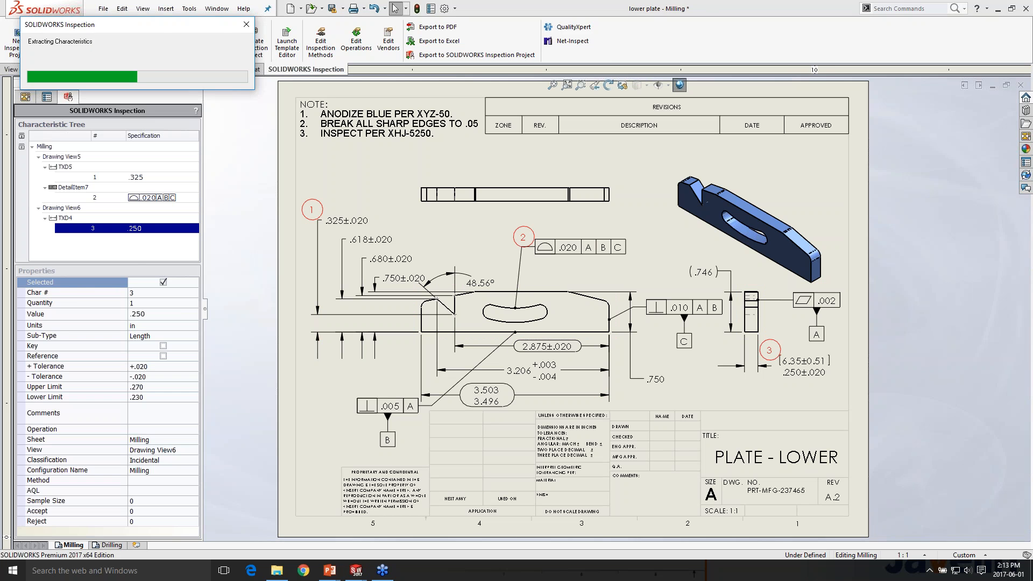
Delete the .020 profile characteristic from the inspection project and switch to the PowerPoint slide show
key("Delete")
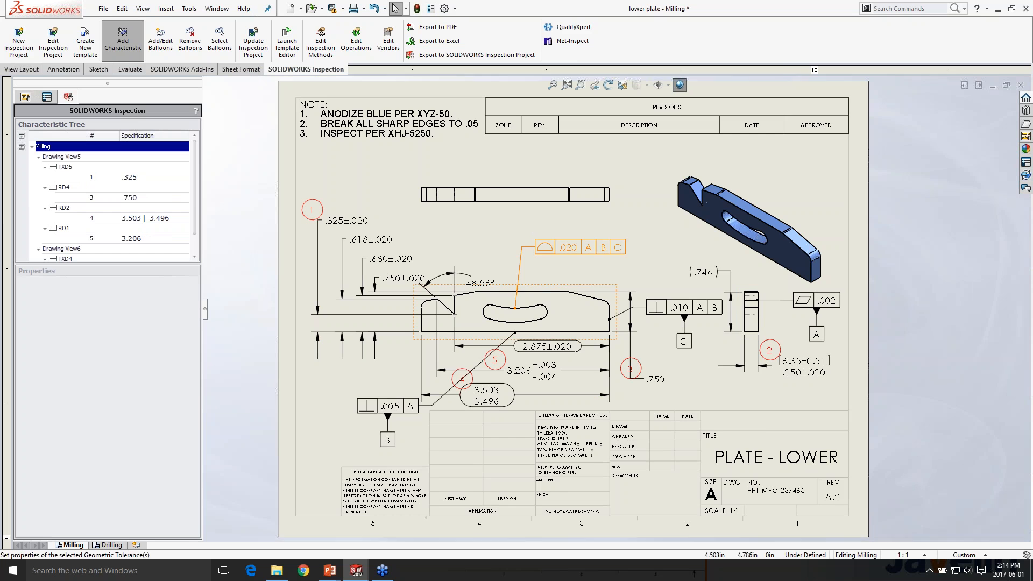
scroll(597, 302, "up", 2)
scroll(458, 288, "down", 2)
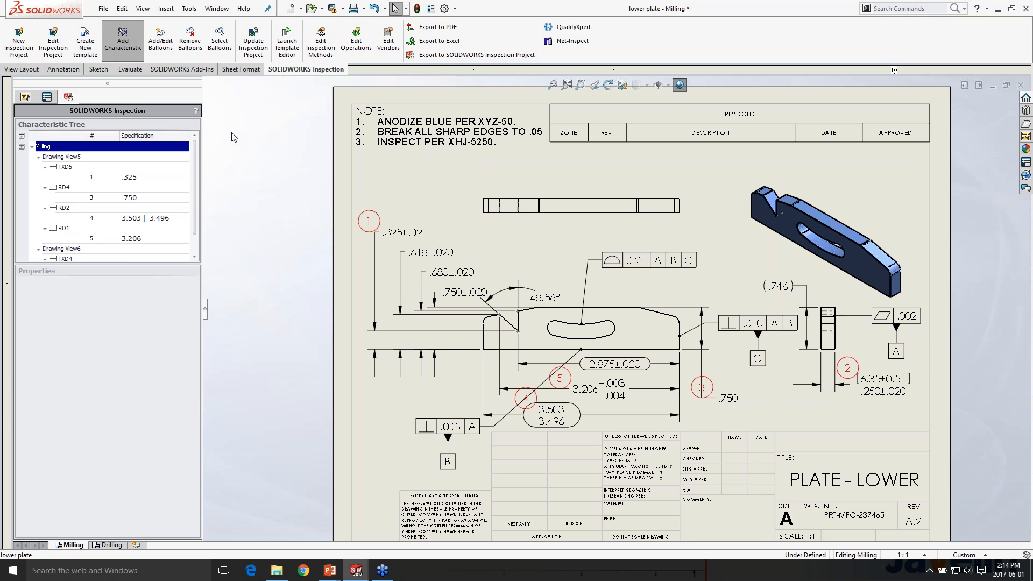
key("alt+Tab")
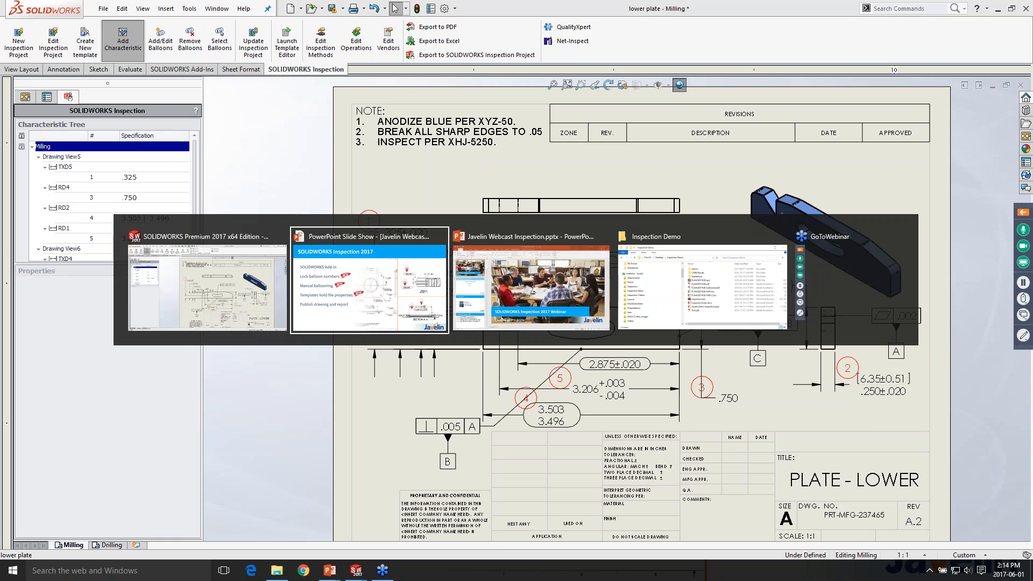
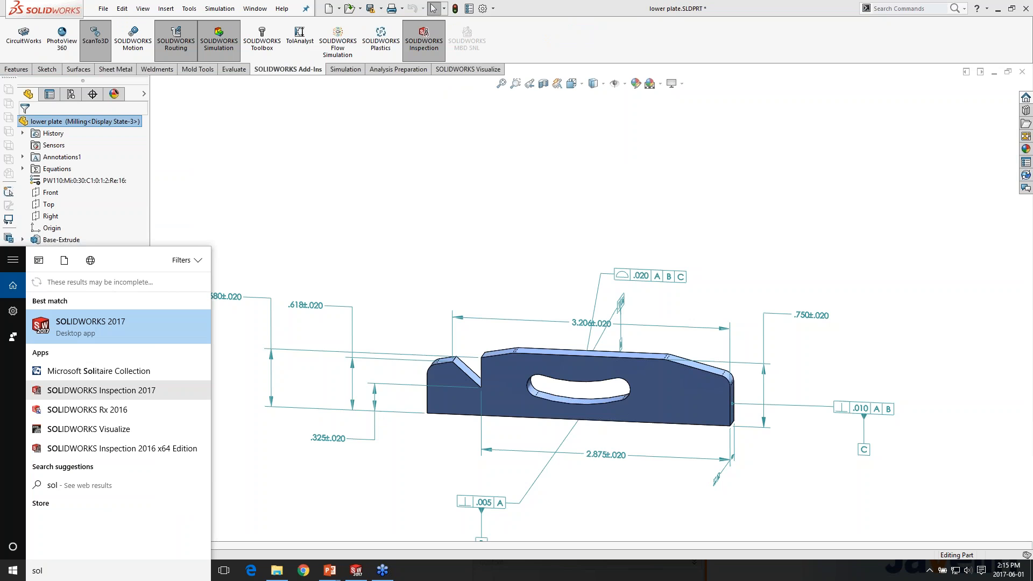
Open SOLIDWORKS Inspection 2017 and start a new project from the Default.ixpdot template
left_click(101, 391)
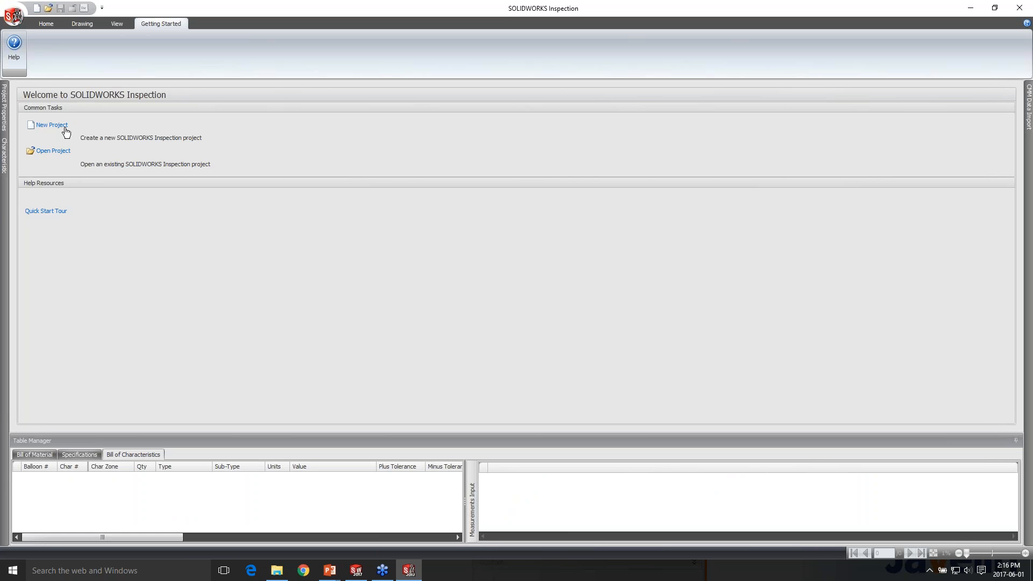
left_click(65, 128)
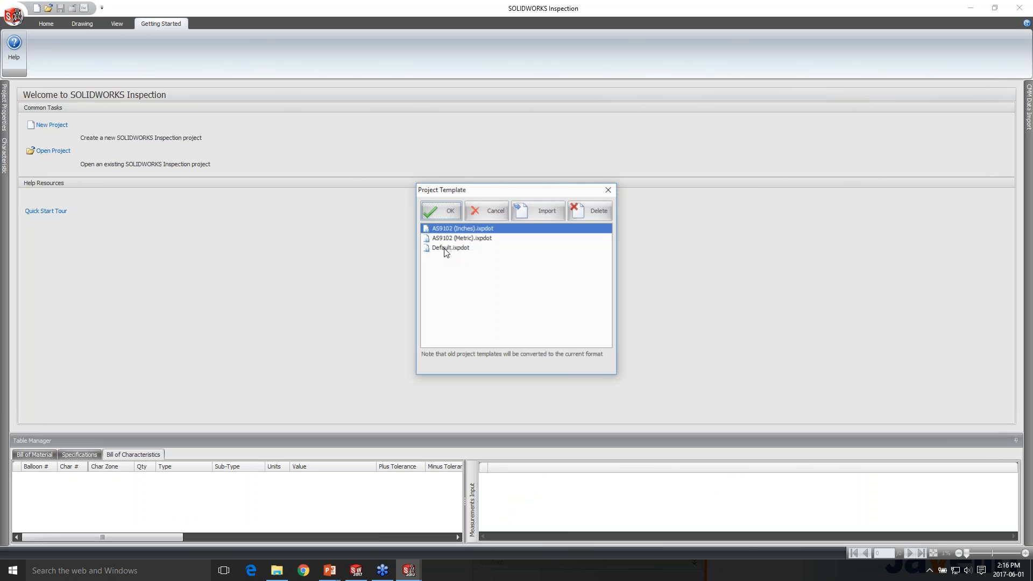
left_click(446, 248)
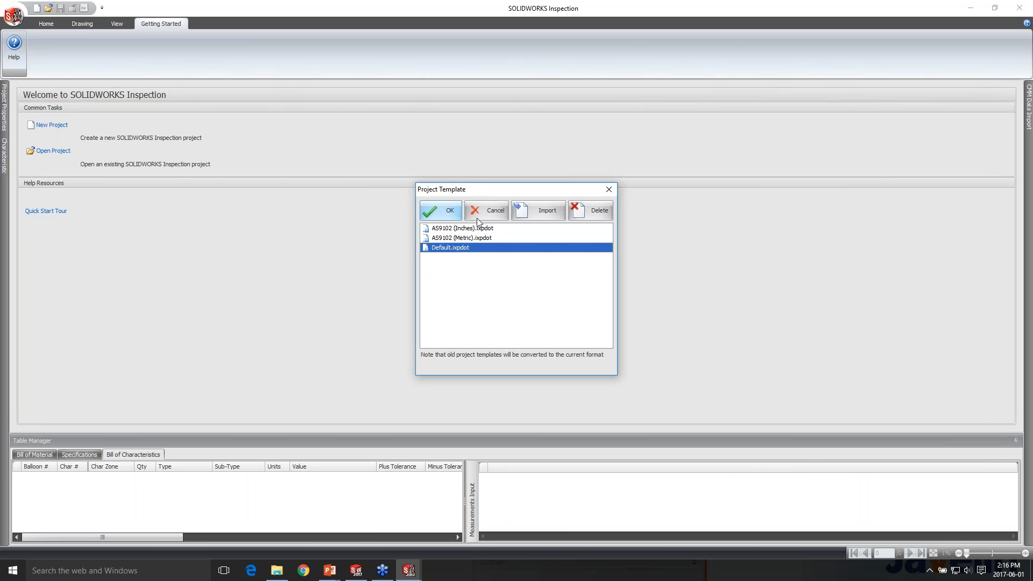
left_click(451, 211)
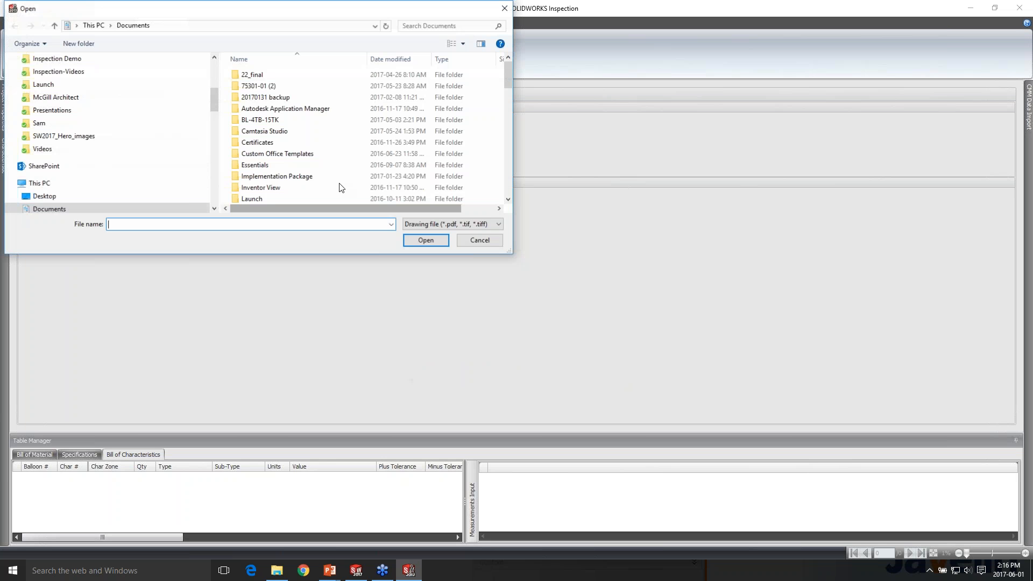
Load LOWER PLATE - A2.PDF from the desktop's Inspection Demo\Standalone folder as the project drawing
scroll(339, 188, "down", 2)
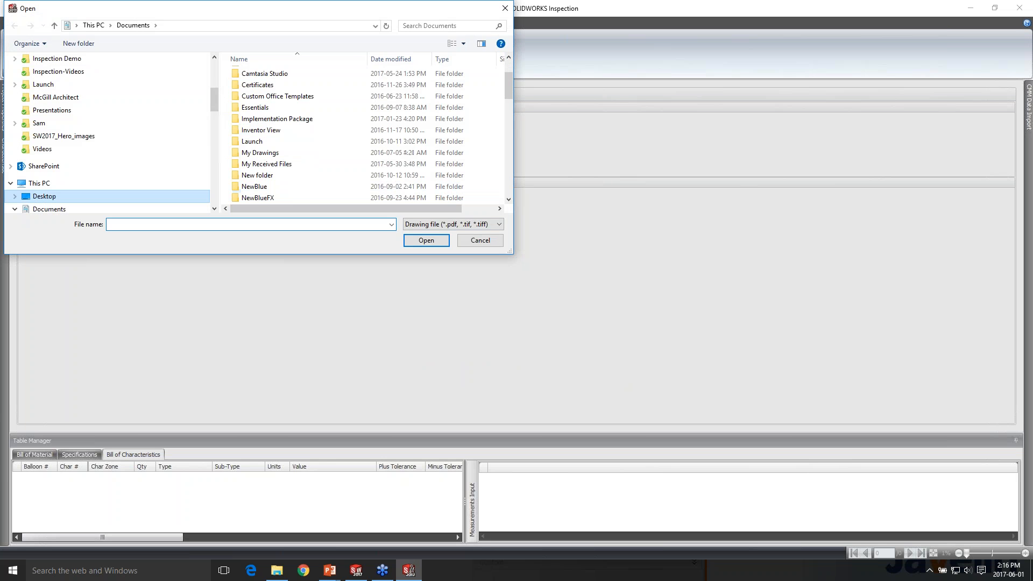
left_click(44, 196)
left_click(265, 141)
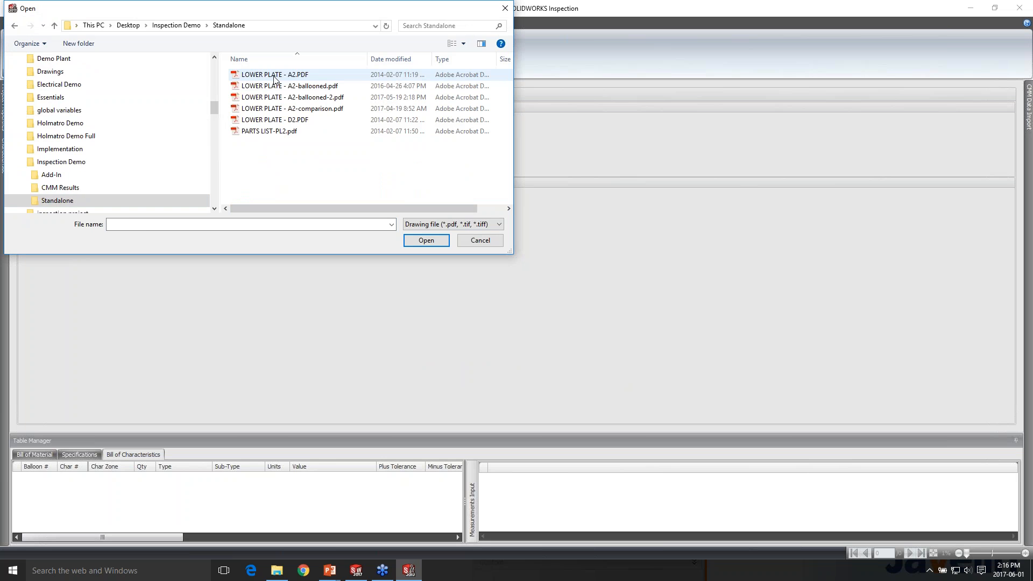
left_click(274, 77)
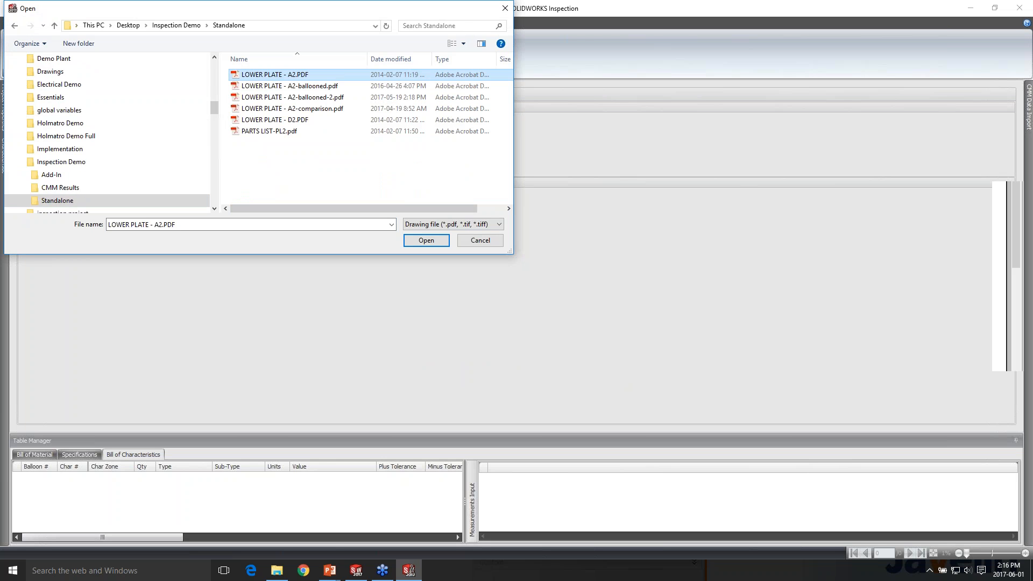
scroll(429, 169, "down", 3)
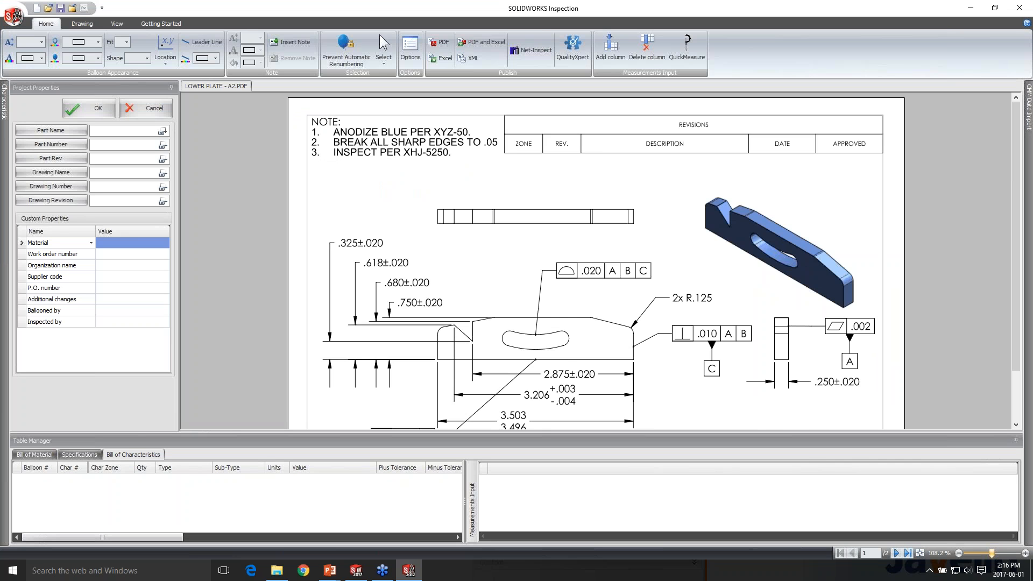
Capture part name PLATE - LOWER, part number PRT-MFG-237465 and revision A.2 from the title block, then accept the project properties
scroll(420, 177, "down", 1)
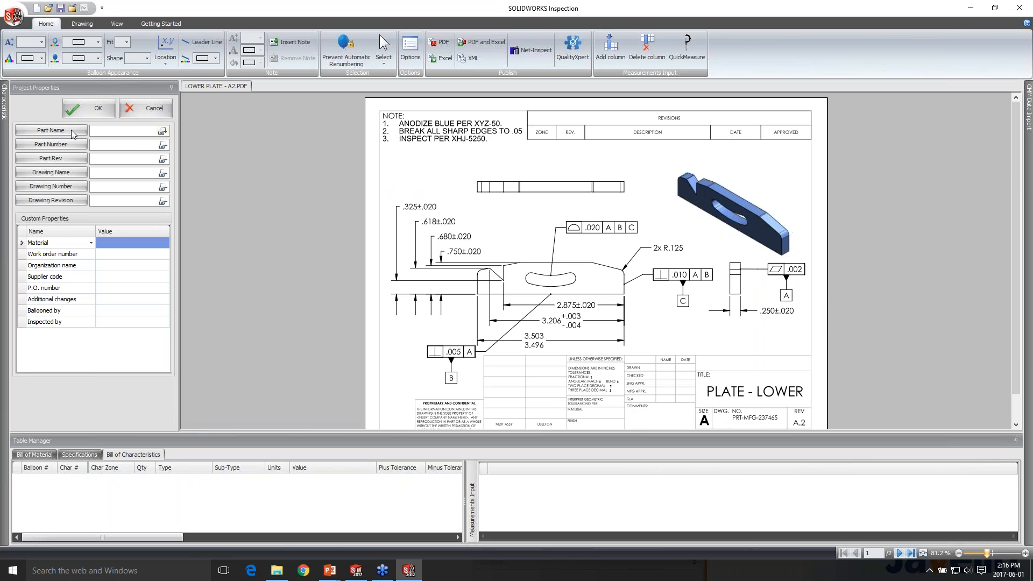
left_click(163, 134)
scroll(721, 355, "up", 1)
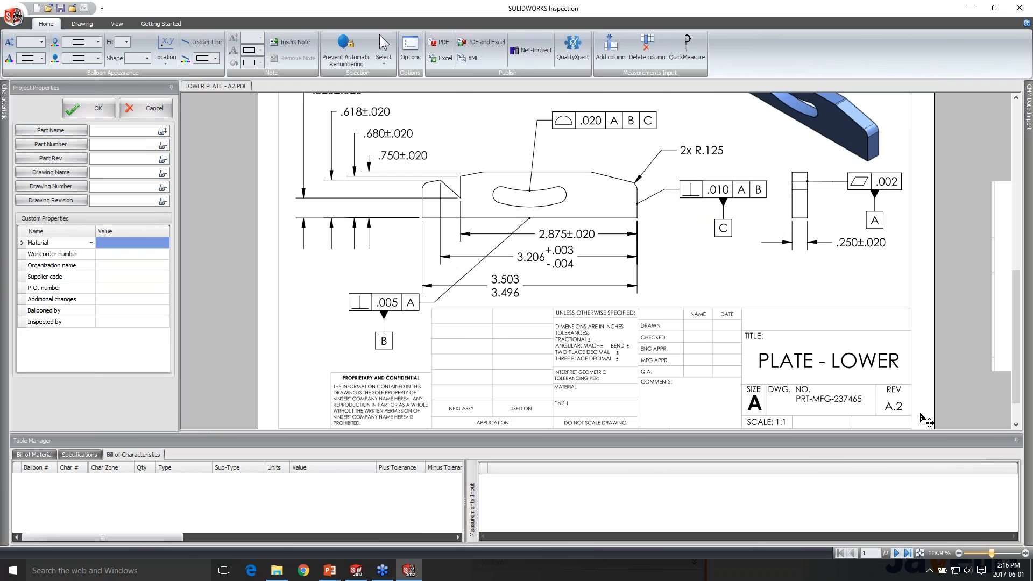
scroll(920, 417, "up", 1)
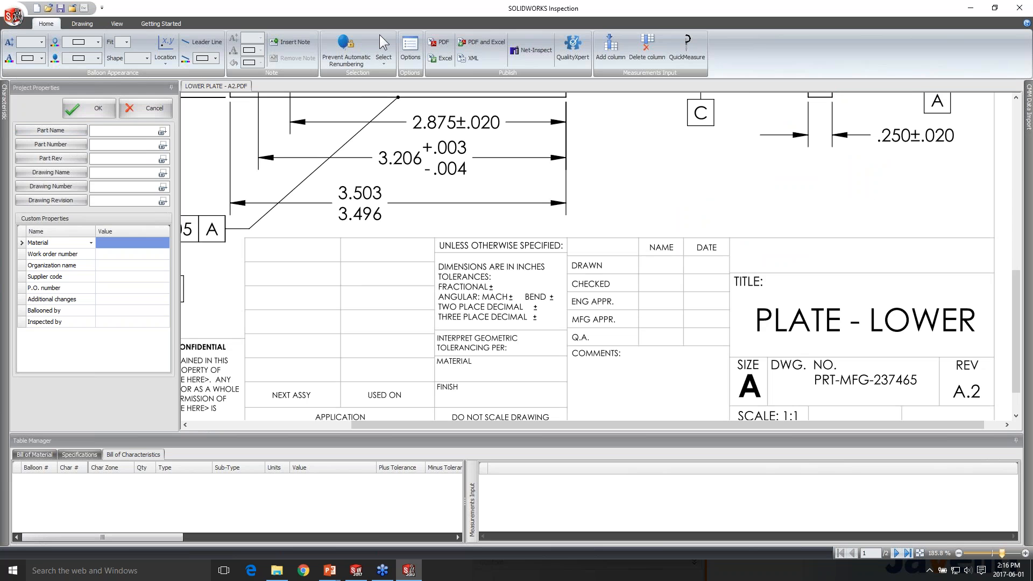
left_click(163, 131)
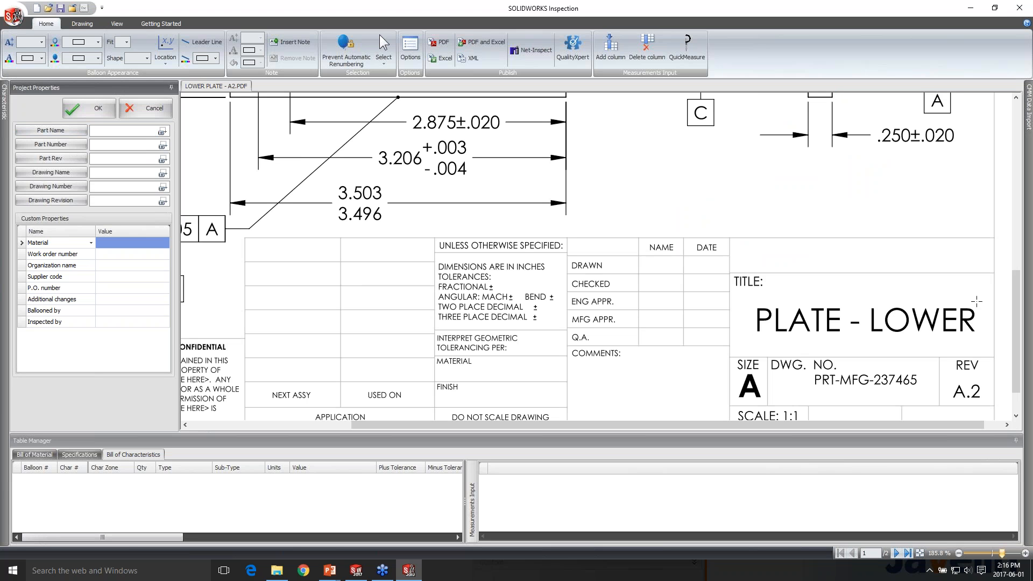
left_click(864, 320)
left_click(866, 380)
left_click(162, 159)
left_click(961, 396)
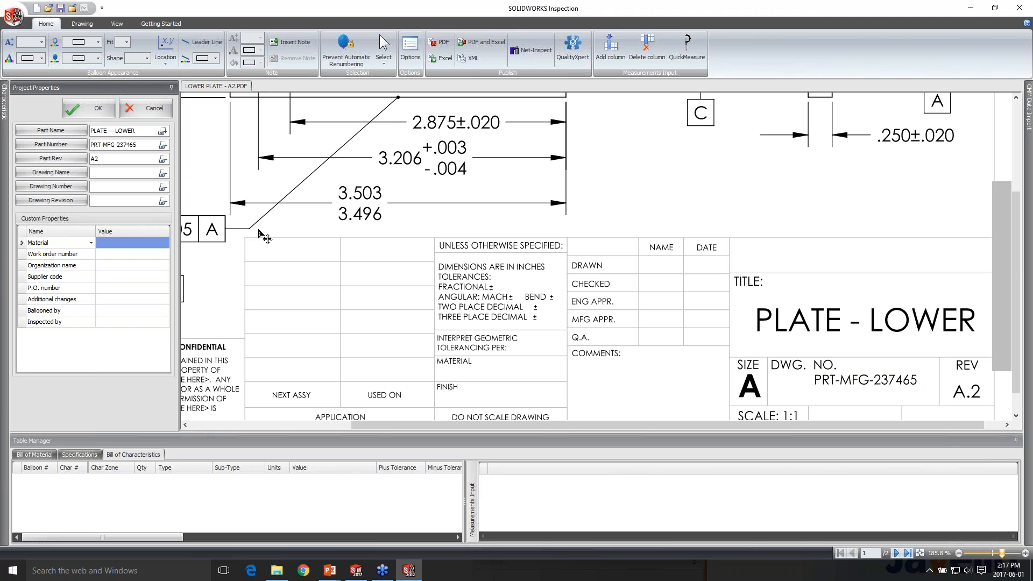
scroll(259, 231, "down", 2)
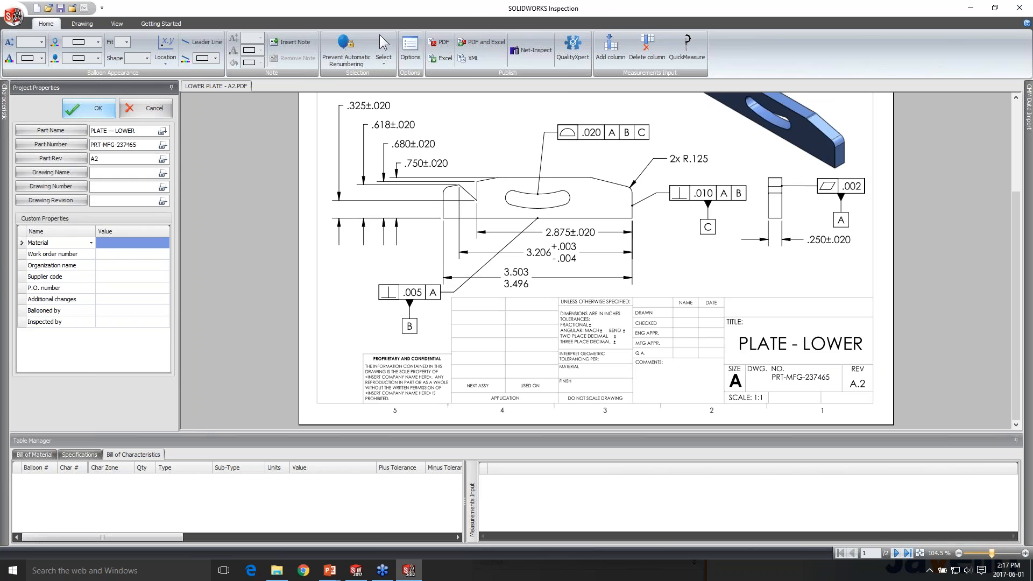
left_click(91, 109)
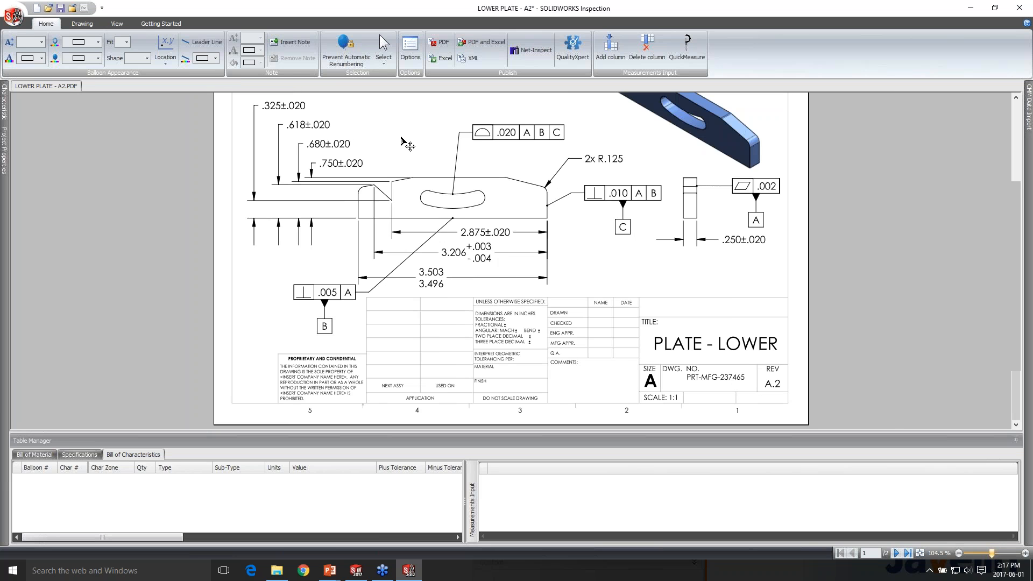
Extract the notes "ANODIZE BLUE PER XYZ-50" and "BREAK ALL SHARP EDGES TO .05" as note characteristics
scroll(407, 145, "down", 1)
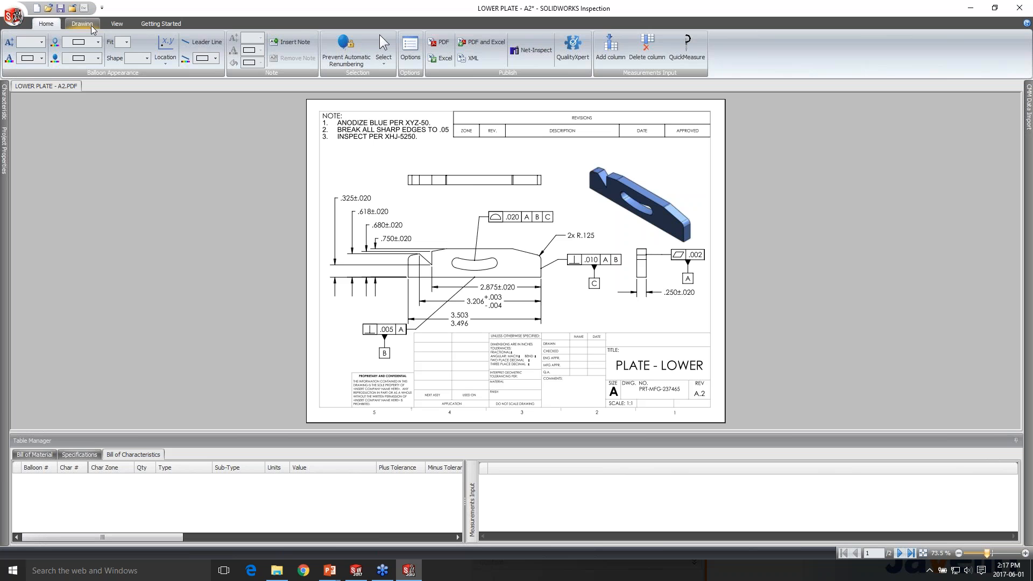
left_click(85, 24)
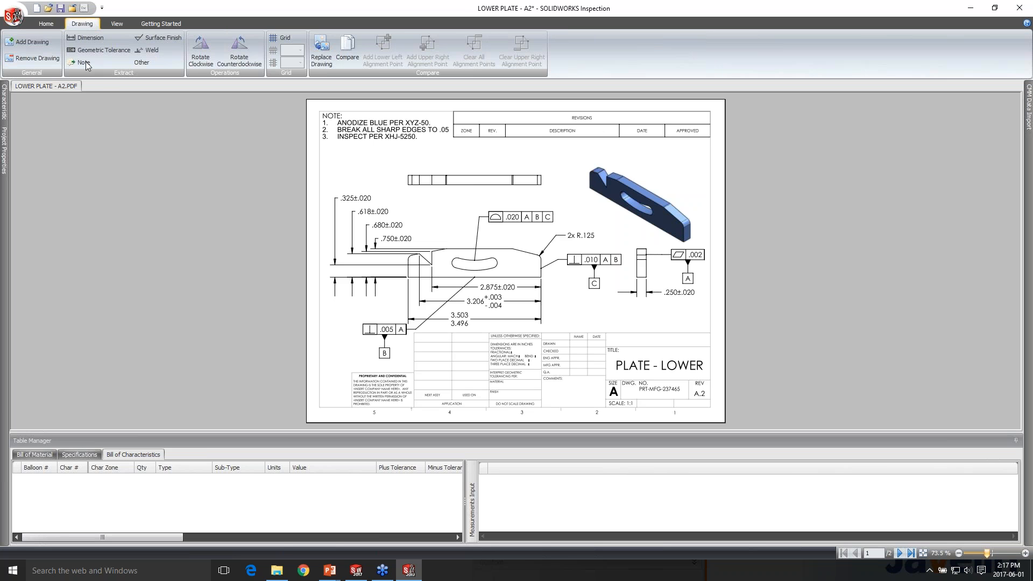
left_click(84, 63)
scroll(323, 135, "up", 1)
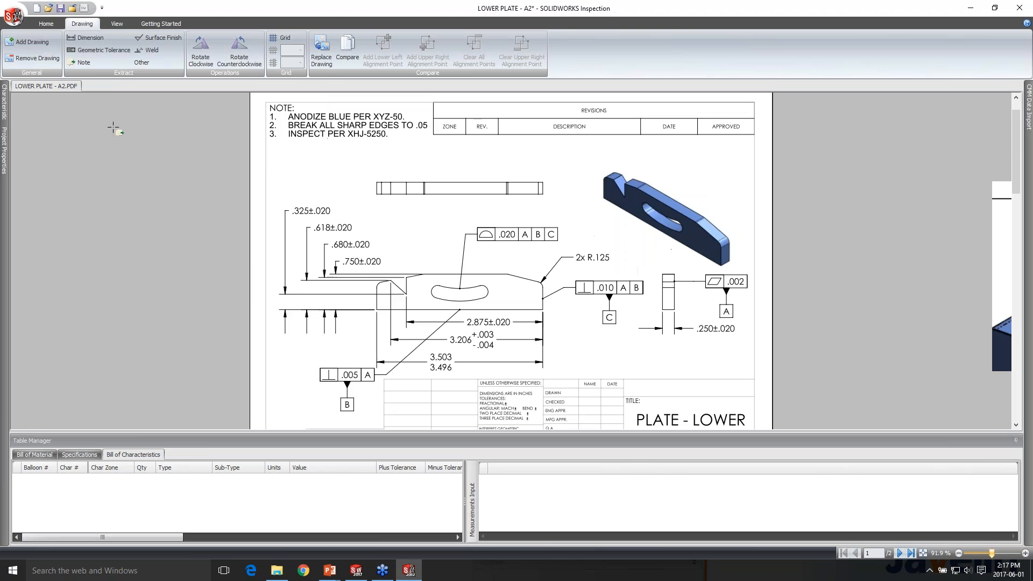
scroll(297, 130, "up", 5)
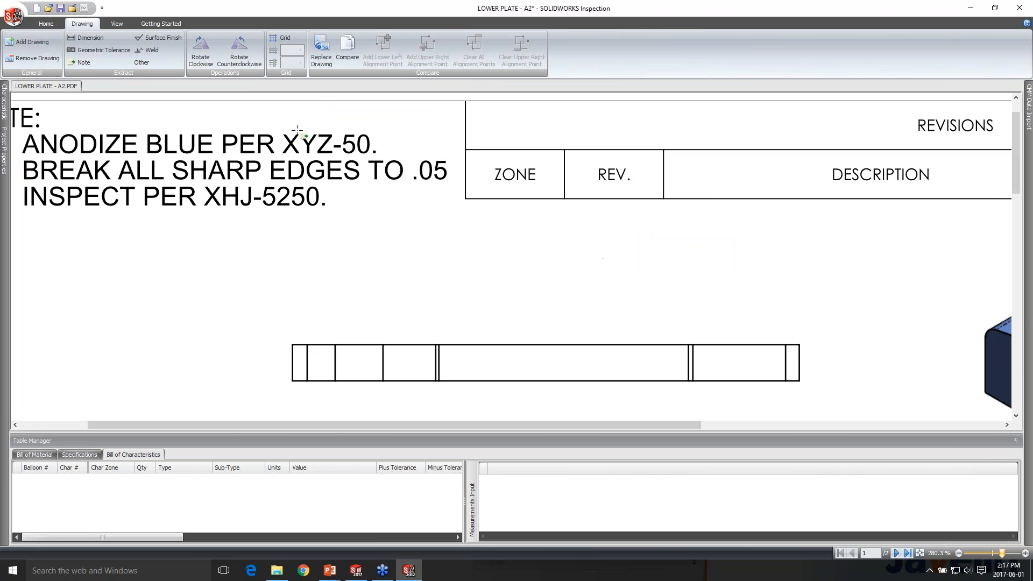
left_click_drag(19, 155, 355, 136)
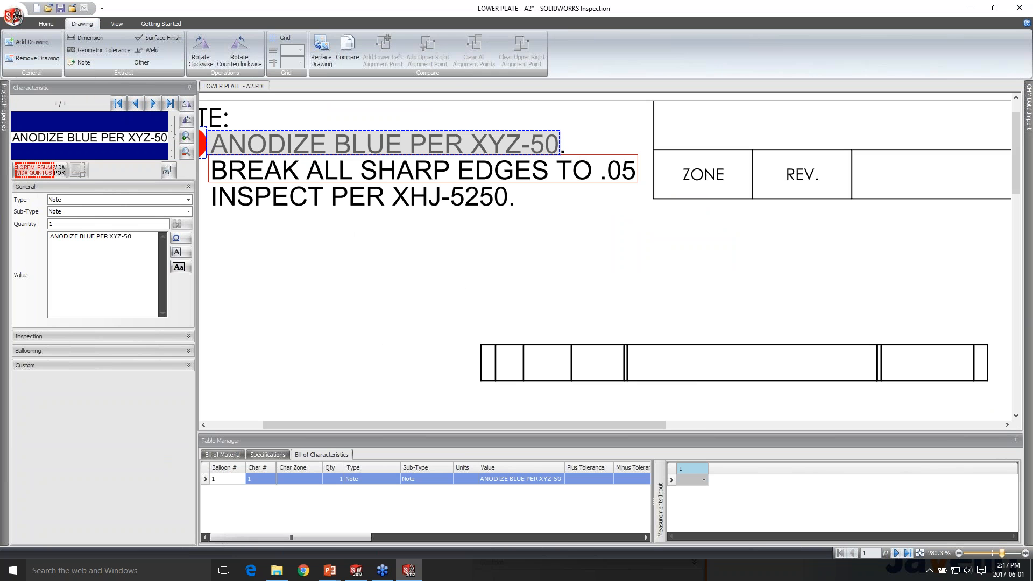
left_click(422, 170)
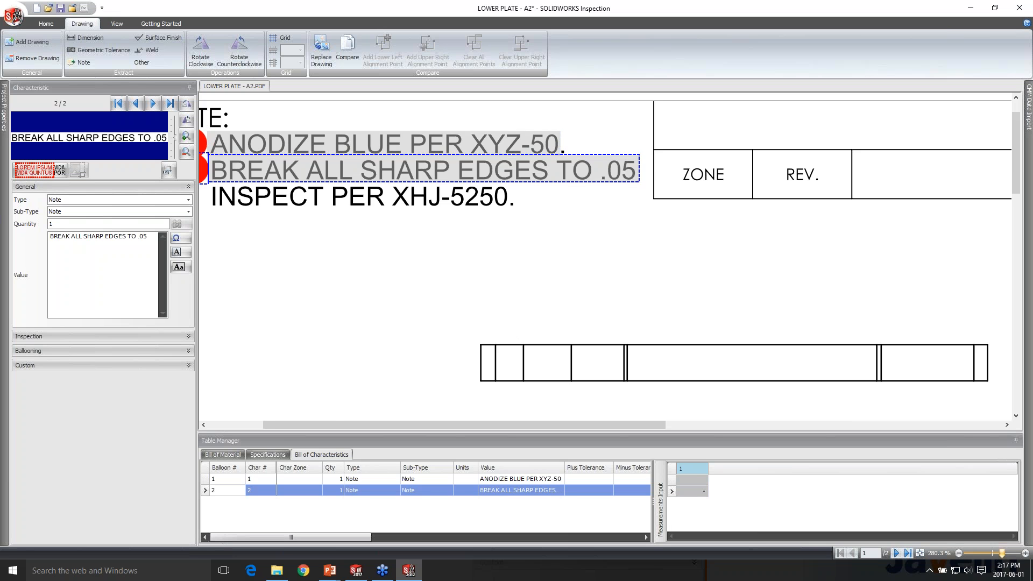
Extract the .325±.020 and 2x R.125 callouts as dimension characteristics
scroll(429, 223, "down", 1)
scroll(428, 223, "down", 2)
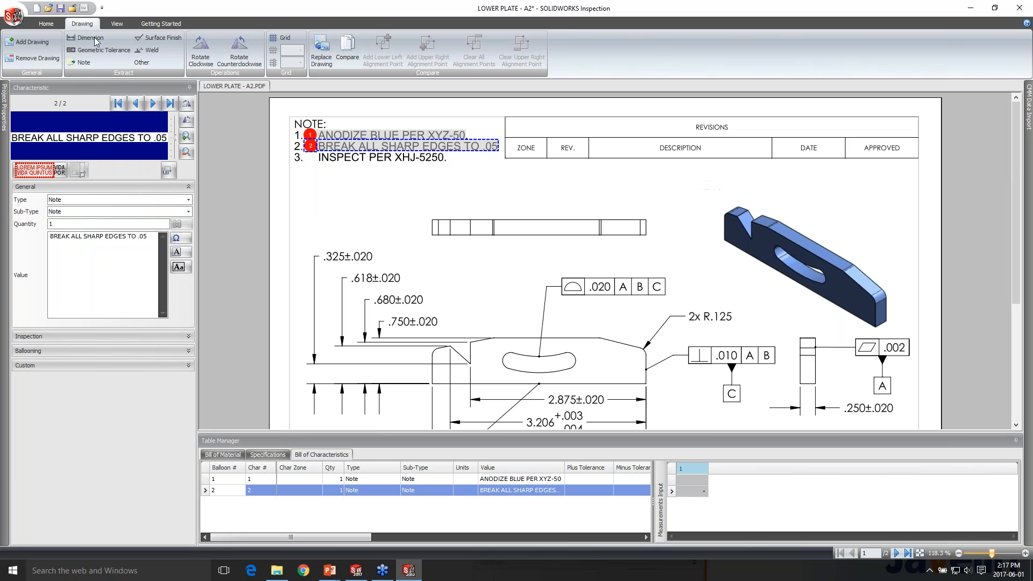
left_click(90, 37)
left_click_drag(371, 249, 323, 262)
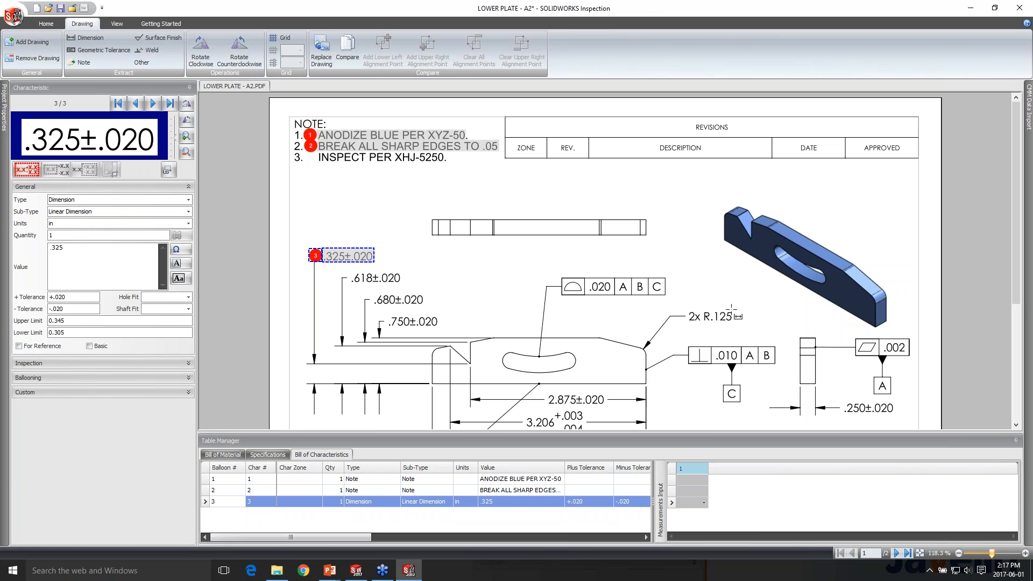
left_click_drag(733, 308, 687, 324)
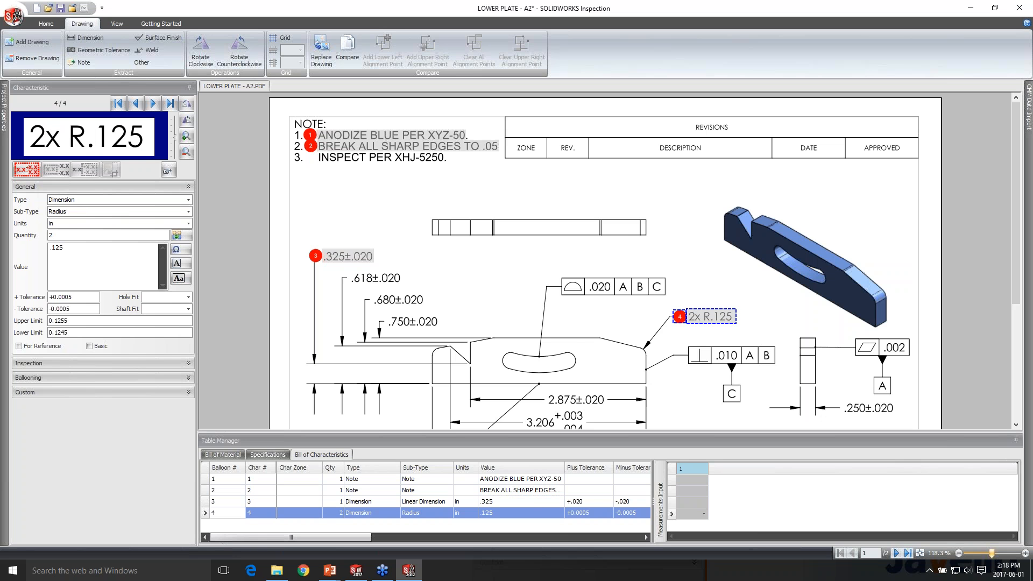
Extract the .020 A B C profile callout above the slot as a geometric tolerance characteristic
scroll(593, 274, "down", 2)
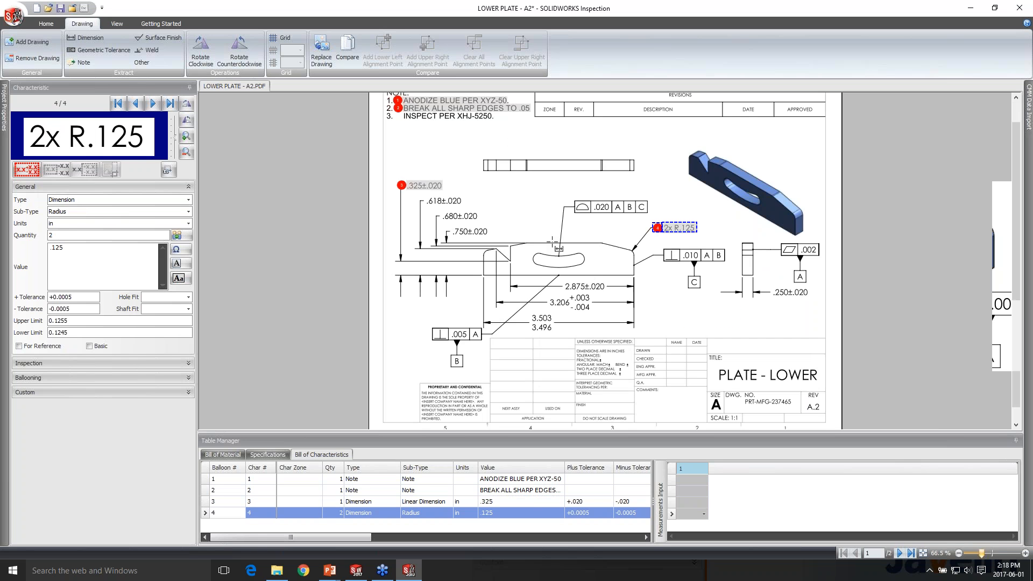
scroll(598, 192, "up", 4)
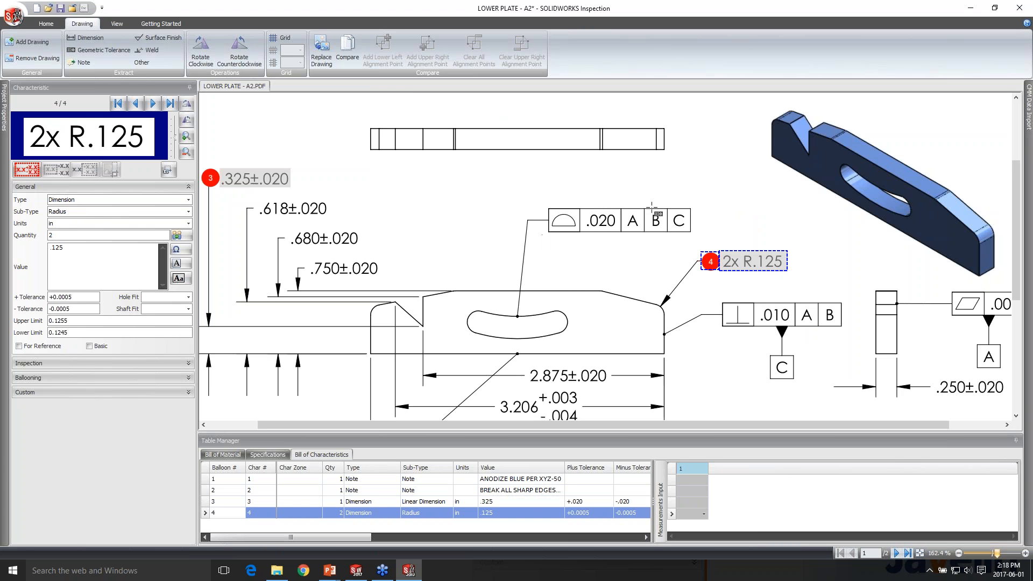
left_click_drag(651, 207, 697, 206)
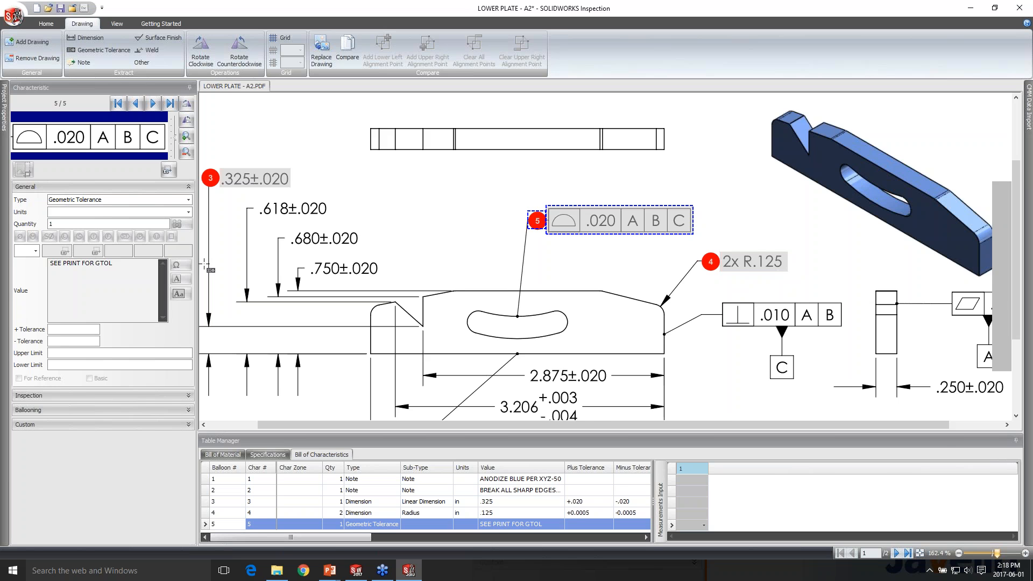
Extract the 3.206 +.003/-.004 and 3.503/3.496 dimensions below the plate as dimension characteristics
scroll(204, 264, "down", 1)
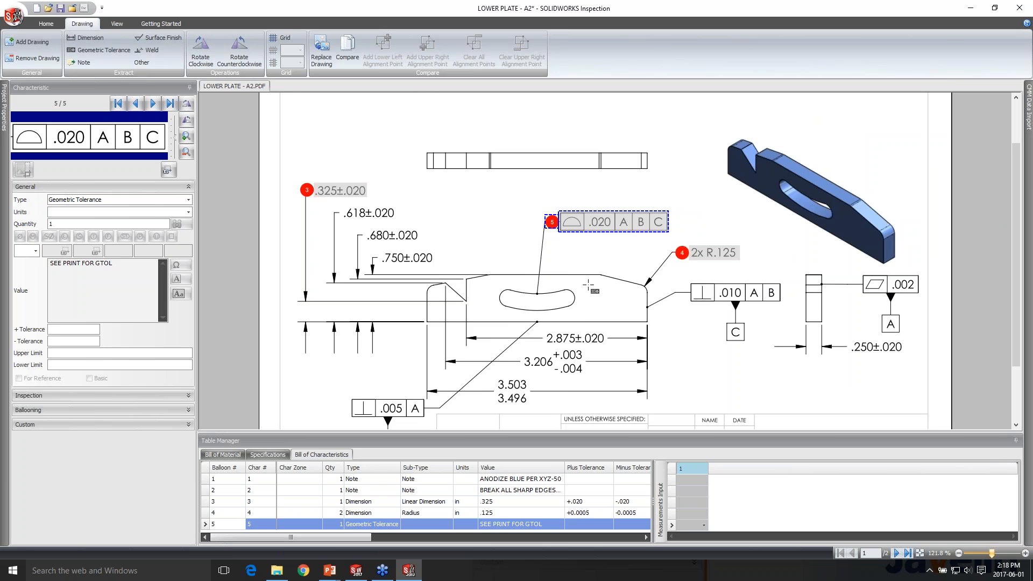
scroll(588, 285, "down", 1)
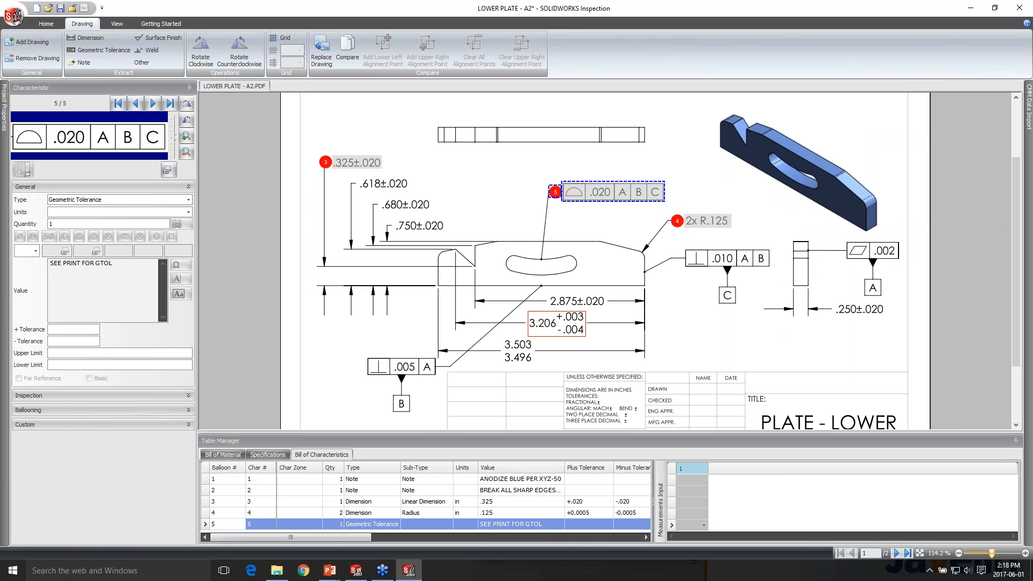
left_click(556, 323)
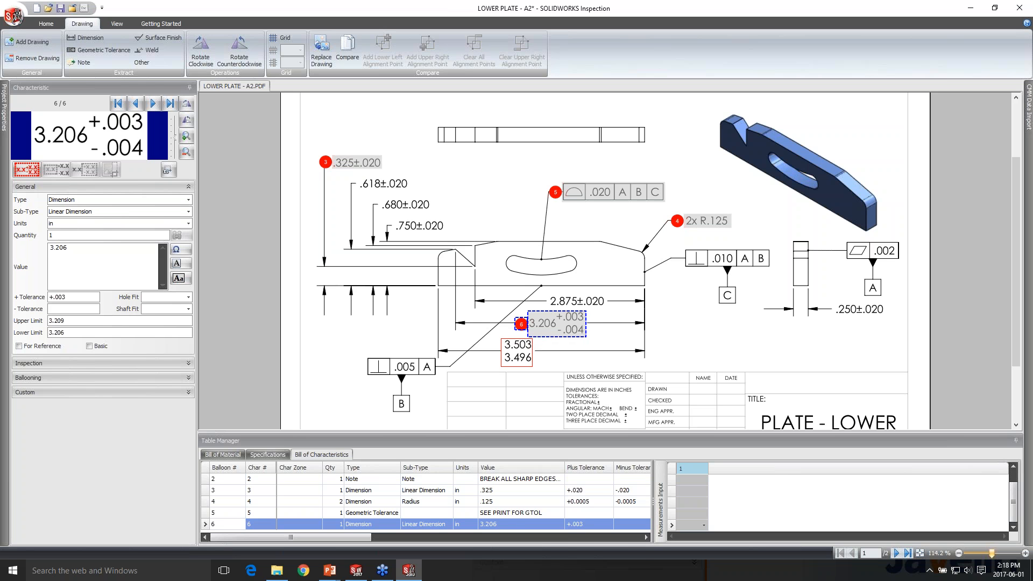
left_click(517, 351)
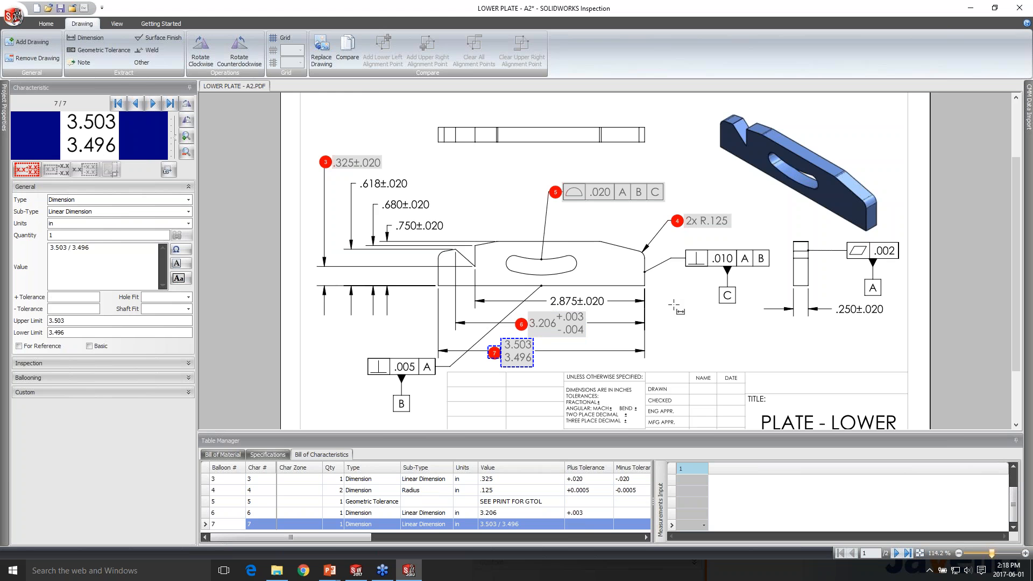
scroll(673, 305, "down", 2)
scroll(606, 309, "up", 2)
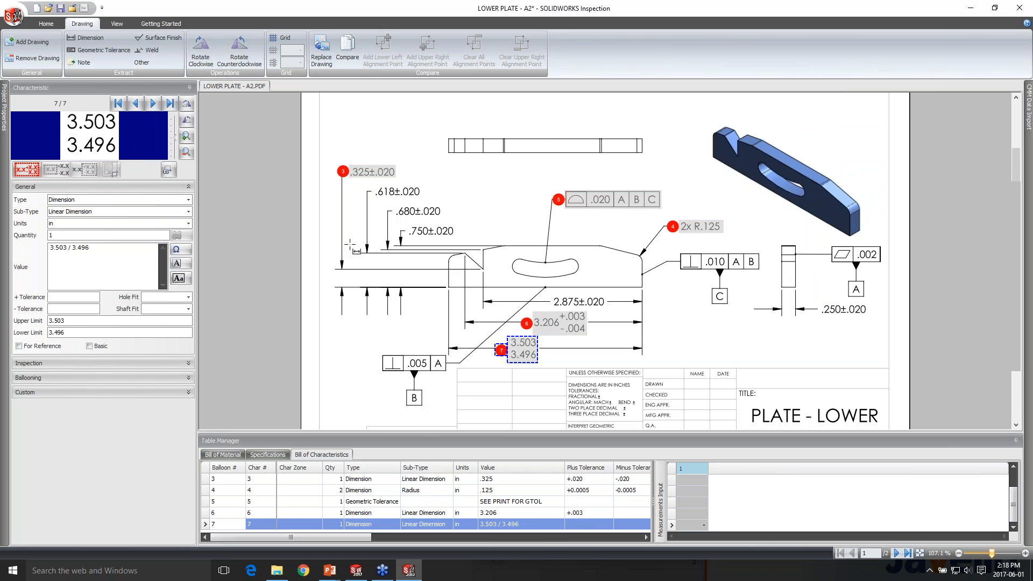
scroll(658, 186, "down", 3)
scroll(630, 250, "up", 1)
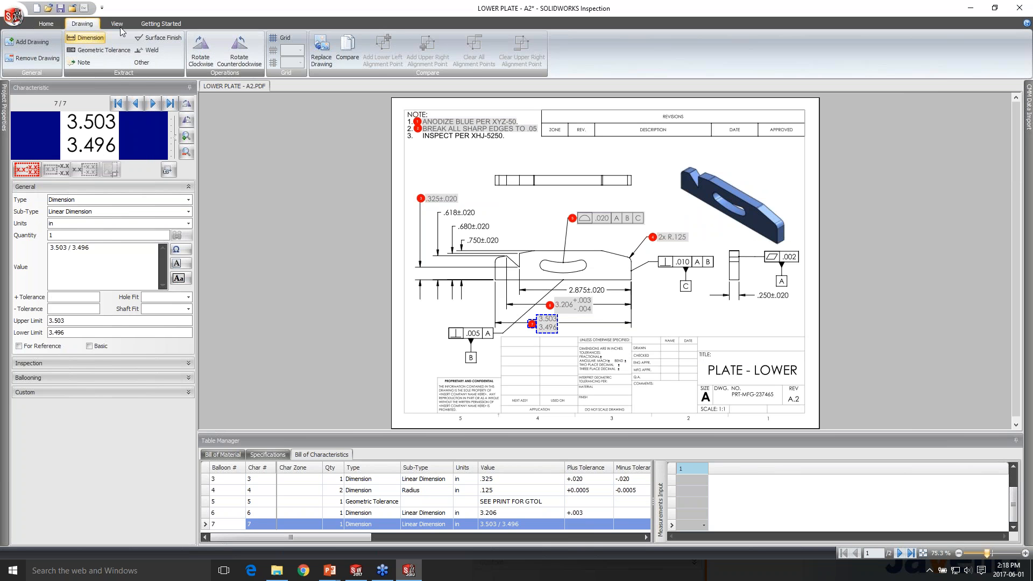
left_click(47, 24)
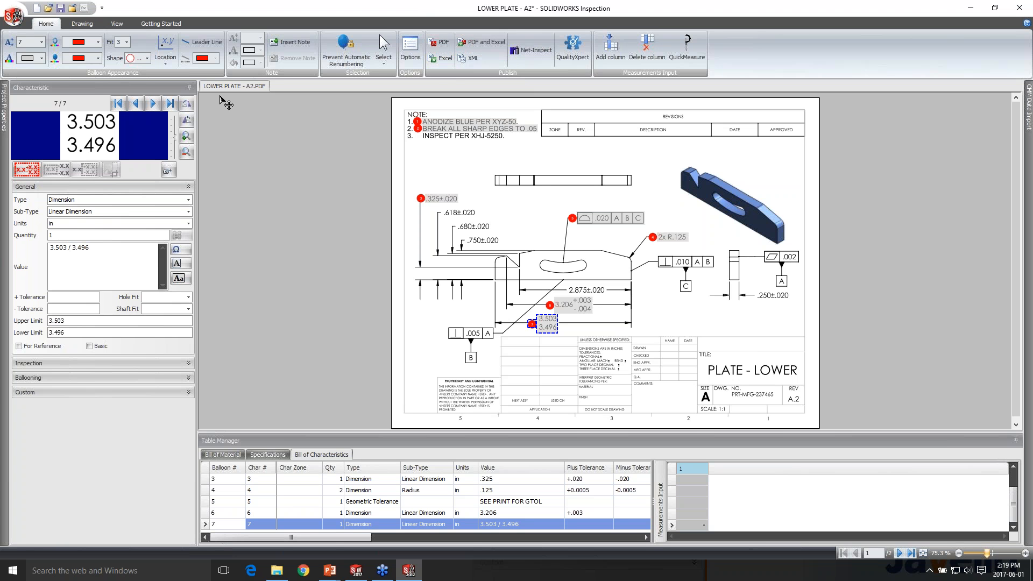
left_click(117, 23)
left_click(84, 25)
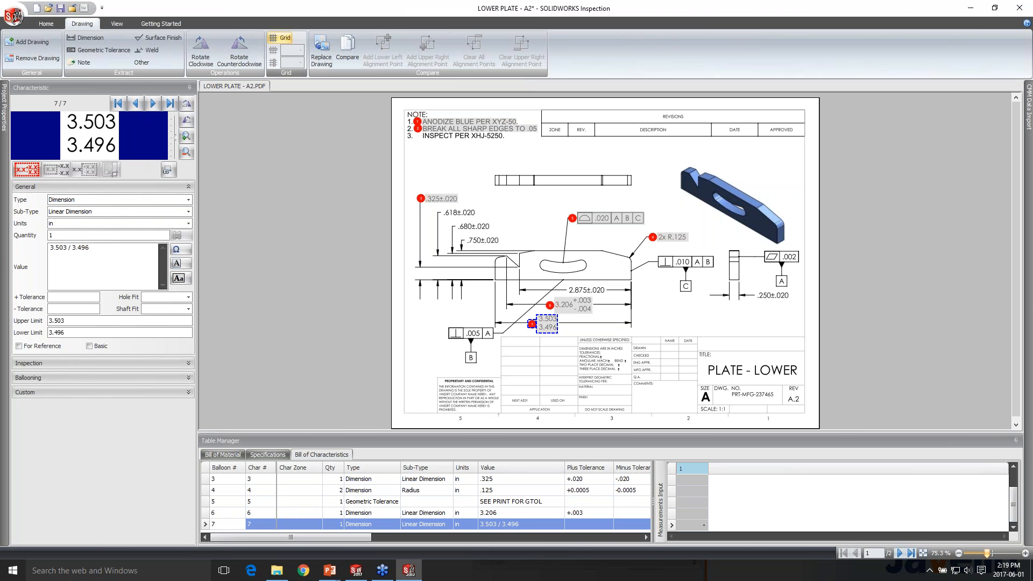
left_click(281, 38)
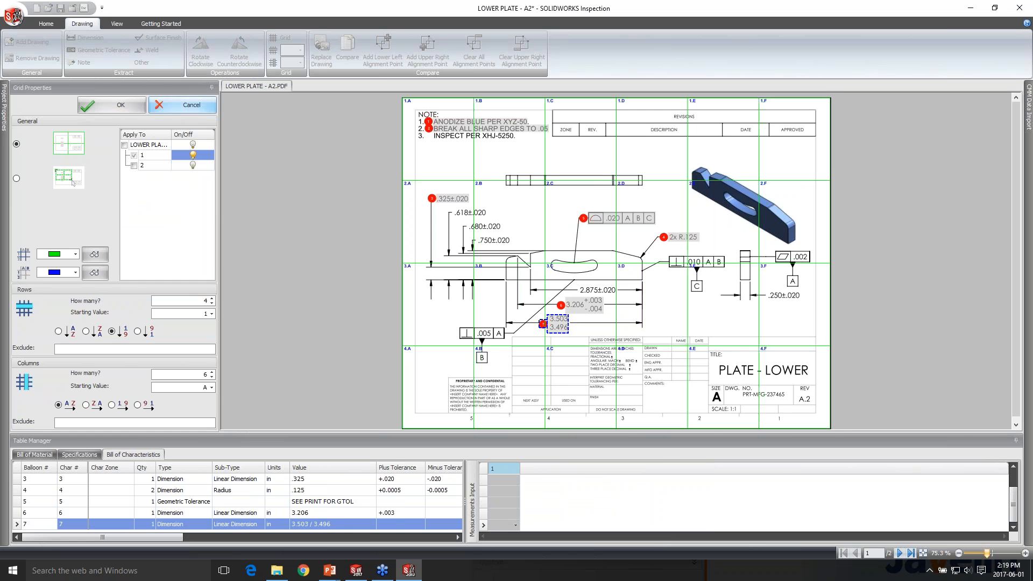
left_click(209, 105)
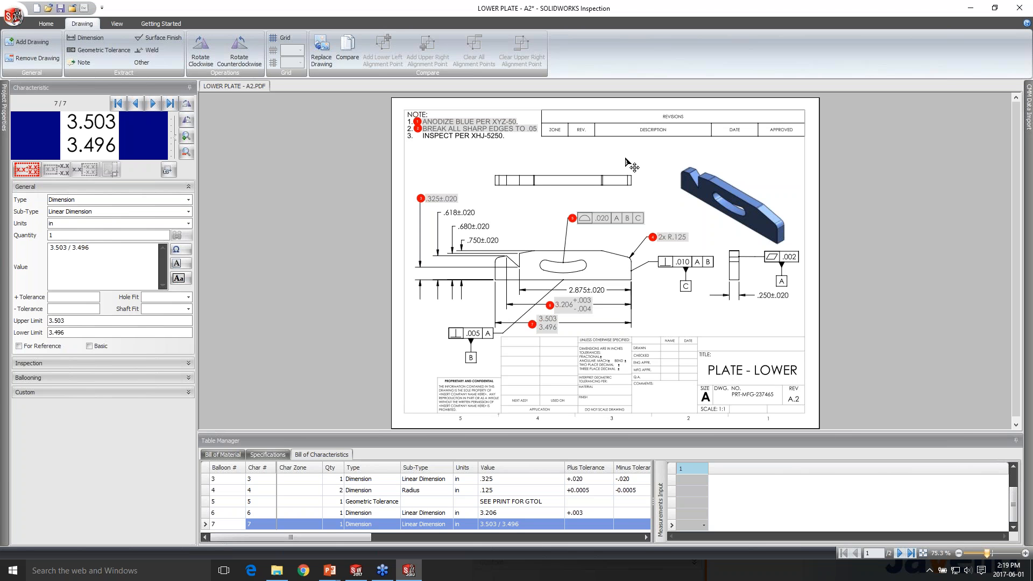
Compare the ballooned lower plate drawing with the revised drawing LOWER PLATE - D2.PDF
left_click(117, 24)
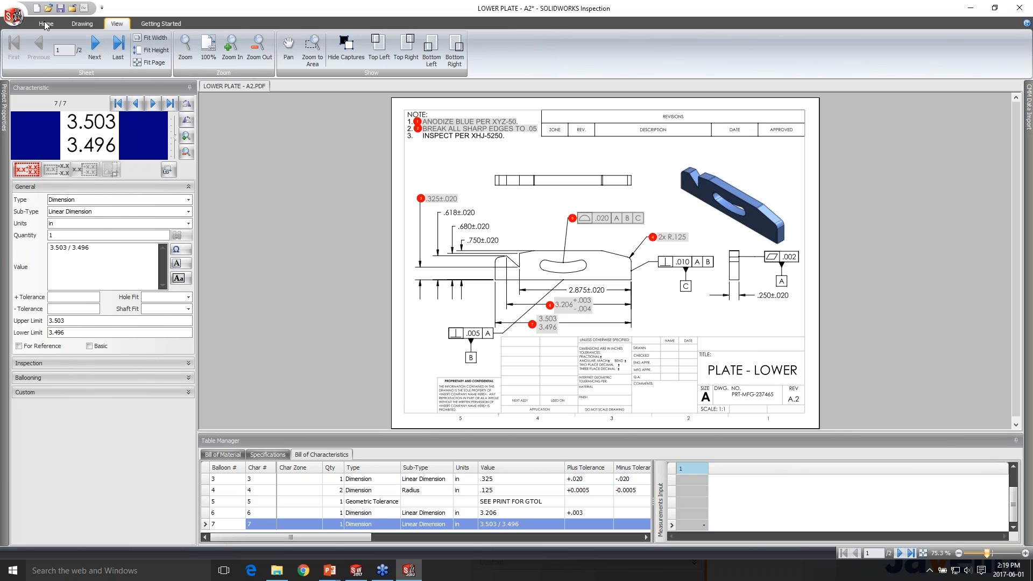
left_click(47, 24)
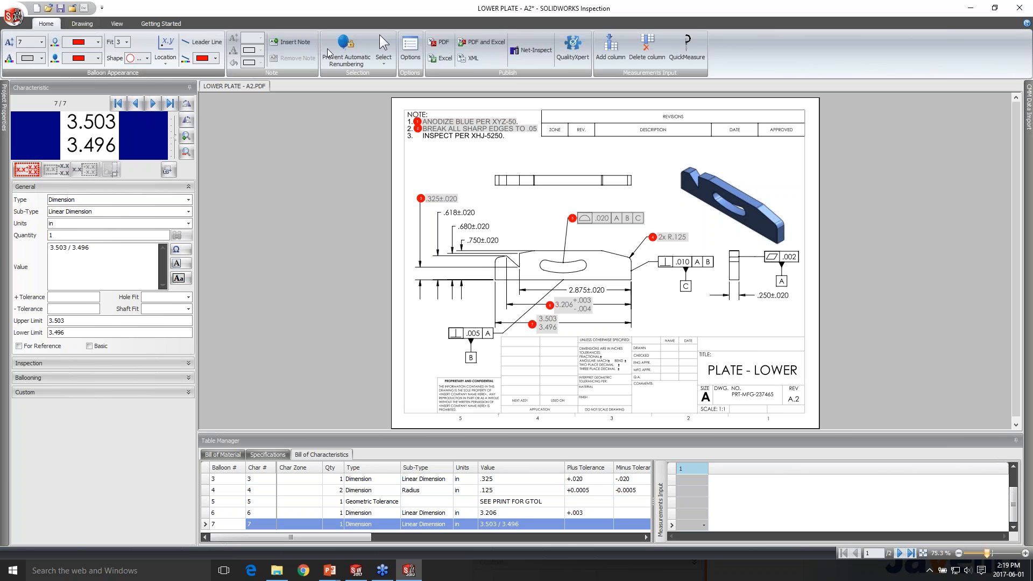
left_click(82, 23)
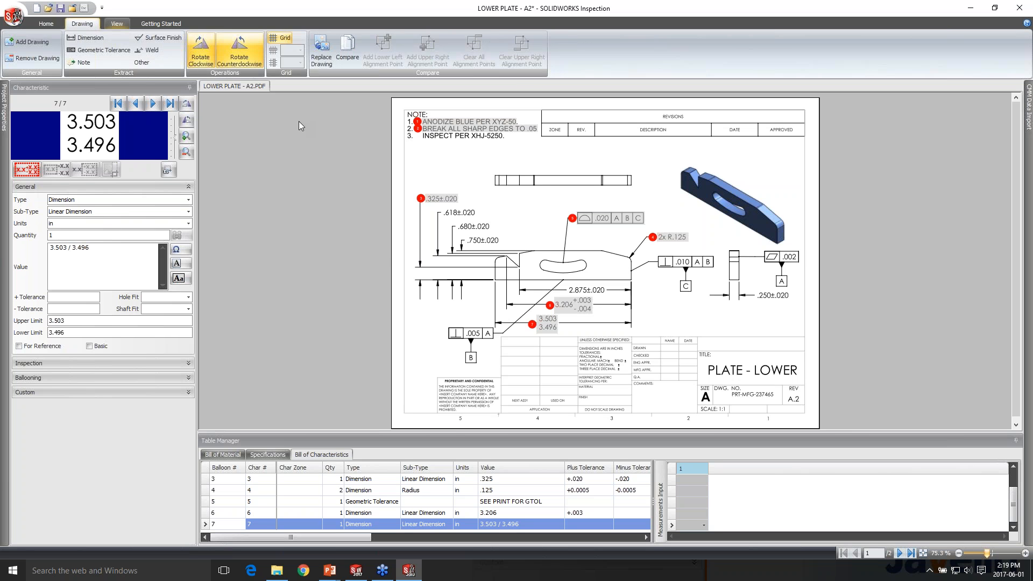
left_click(285, 121)
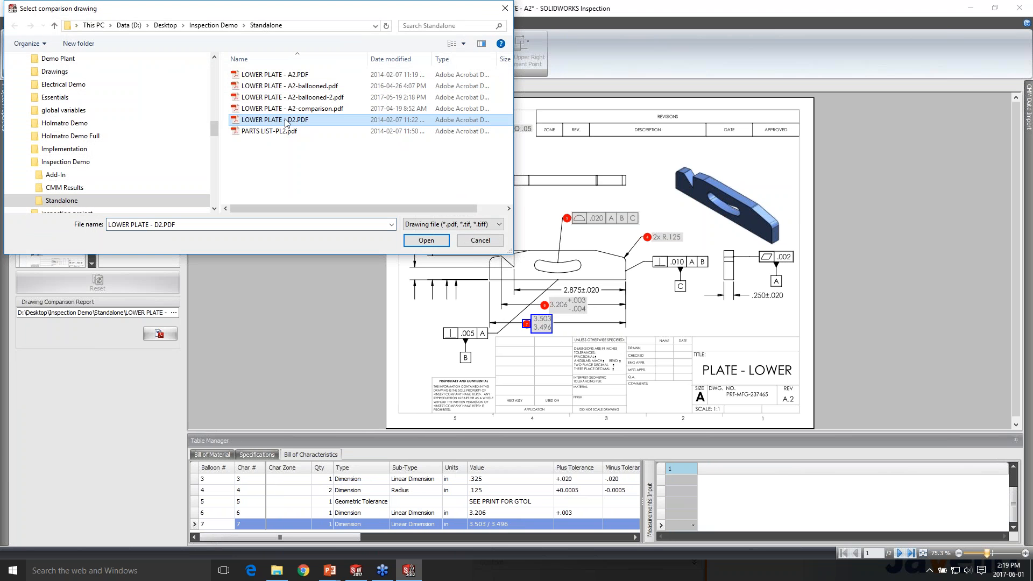
double_click(286, 122)
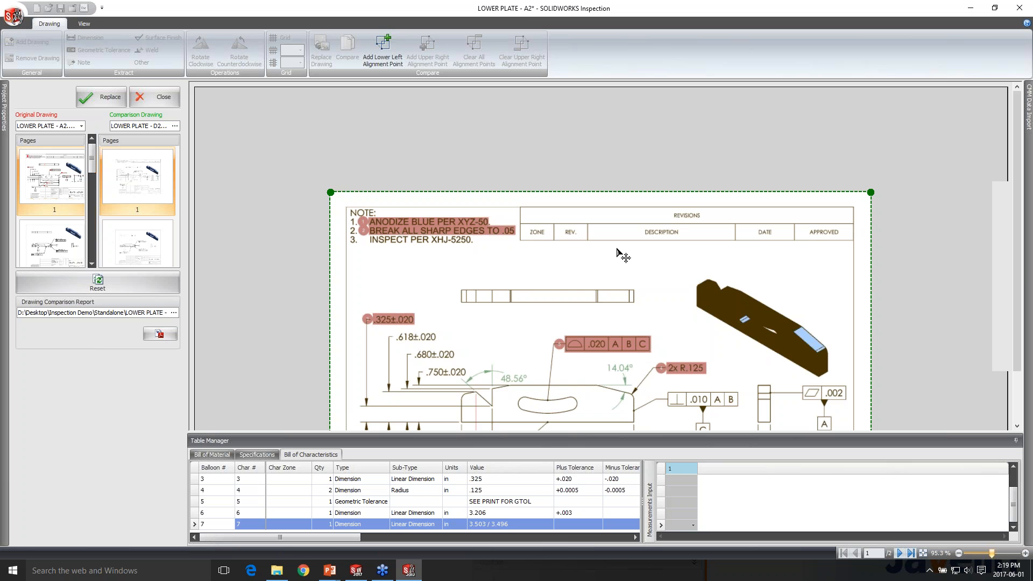
Review the highlighted differences around the plate views and accept replacing the original drawing with LOWER PLATE - D2.PDF
scroll(617, 249, "down", 2)
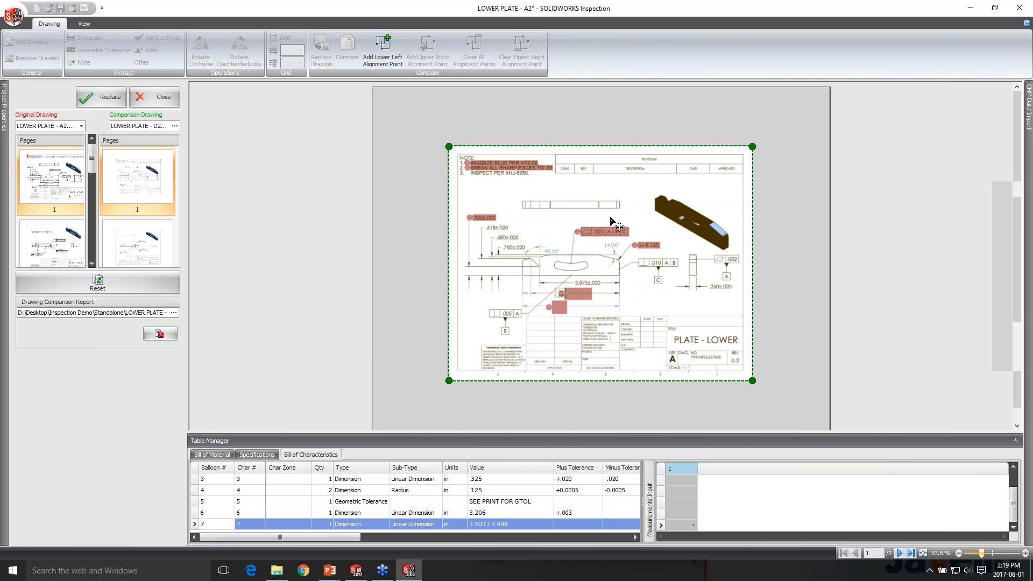
scroll(611, 219, "up", 3)
scroll(643, 196, "up", 1)
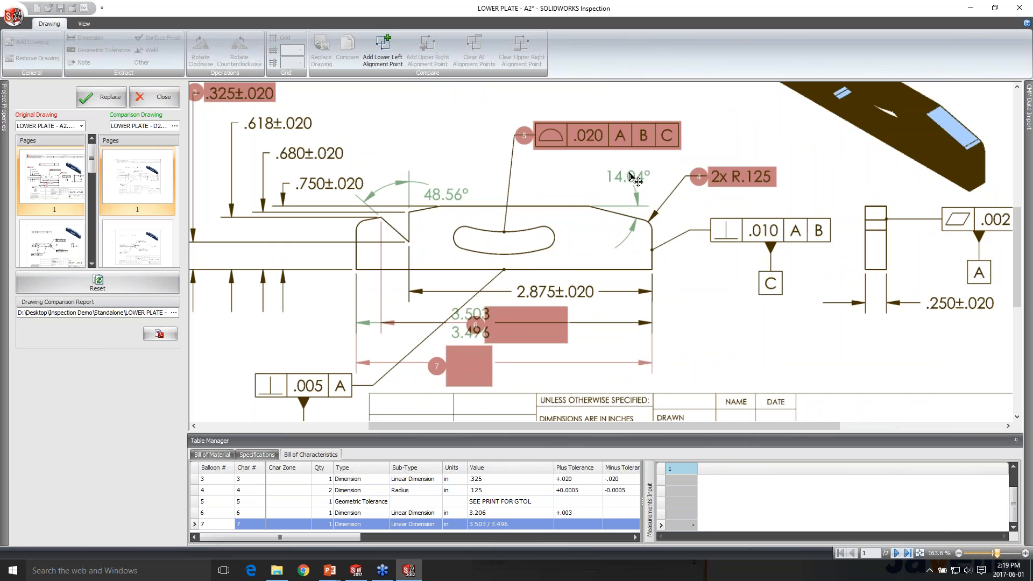
scroll(636, 194, "down", 4)
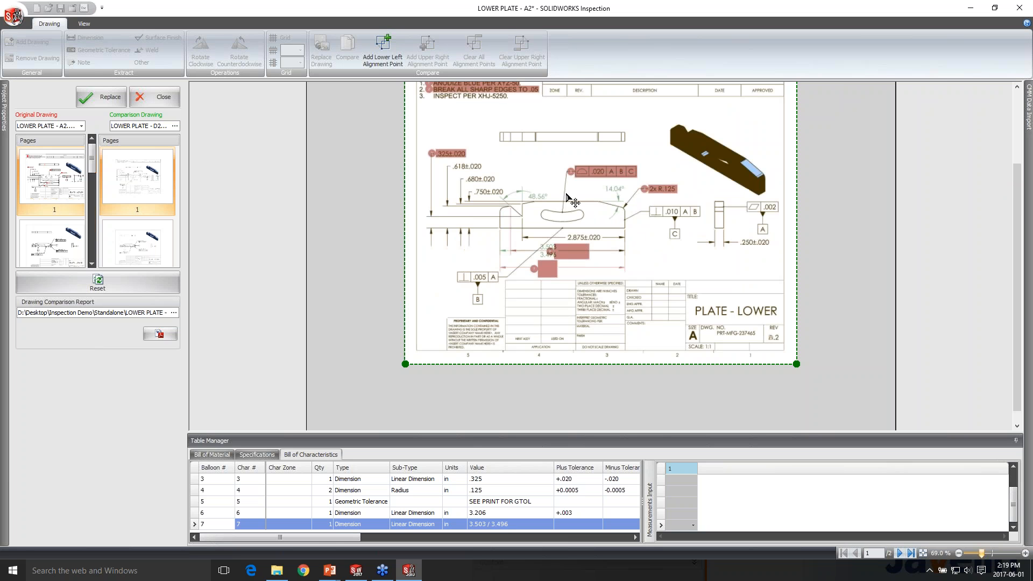
scroll(572, 209, "up", 1)
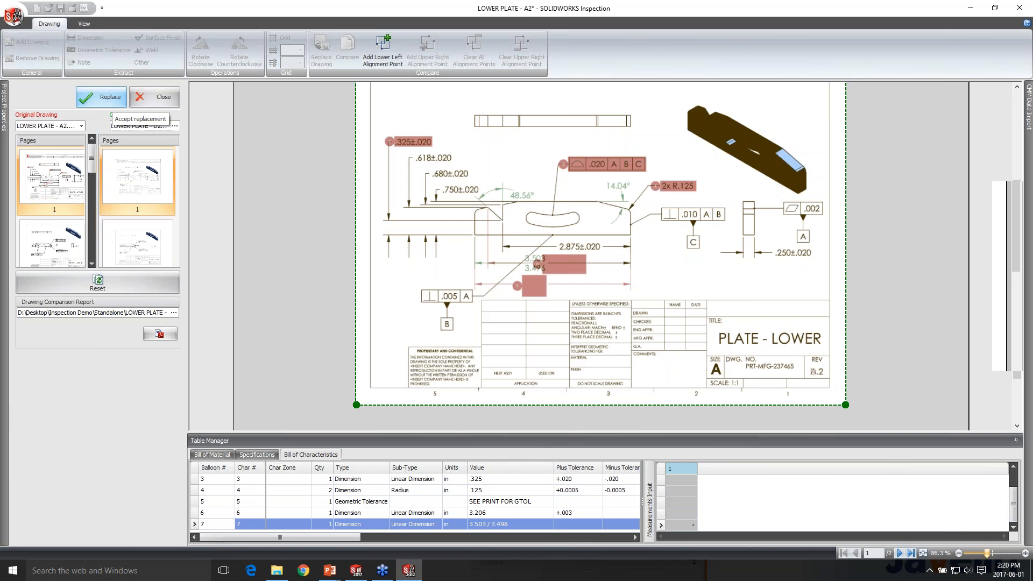
left_click(108, 98)
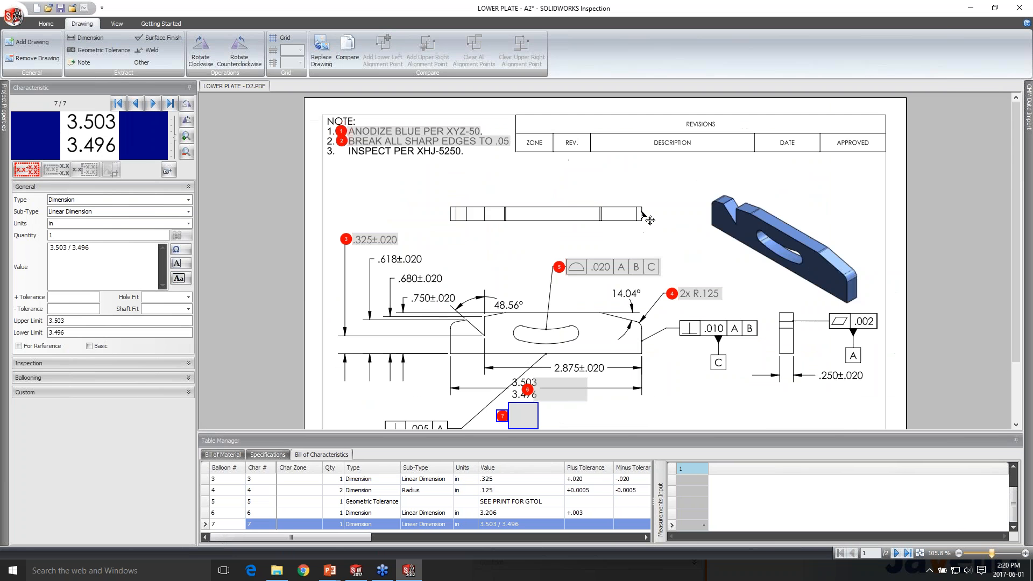
Delete the 3.206 and 3.503/3.496 characteristics below the plate, renumbering the remaining characteristics
scroll(517, 323, "up", 2)
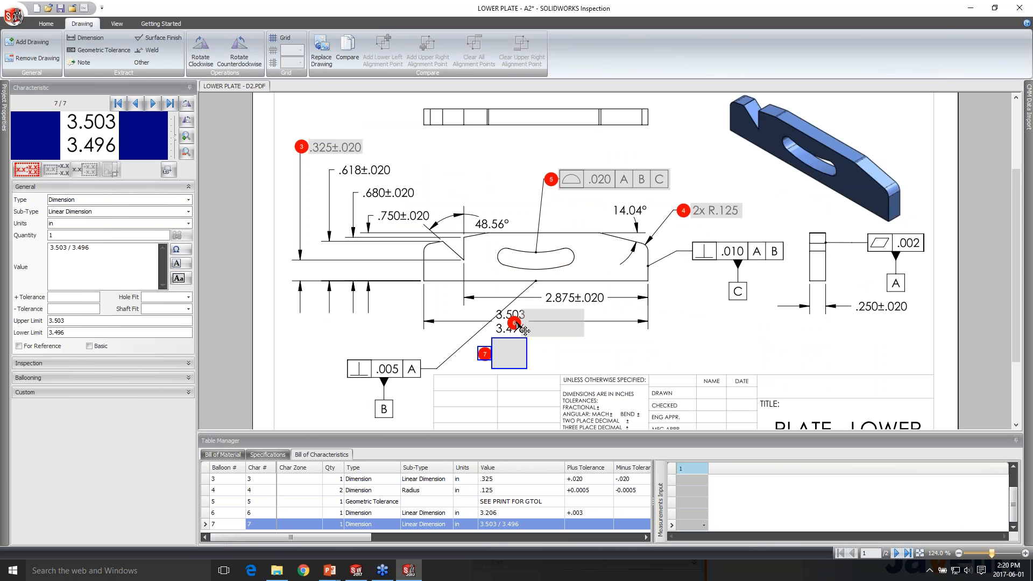
left_click(515, 324)
key("Delete")
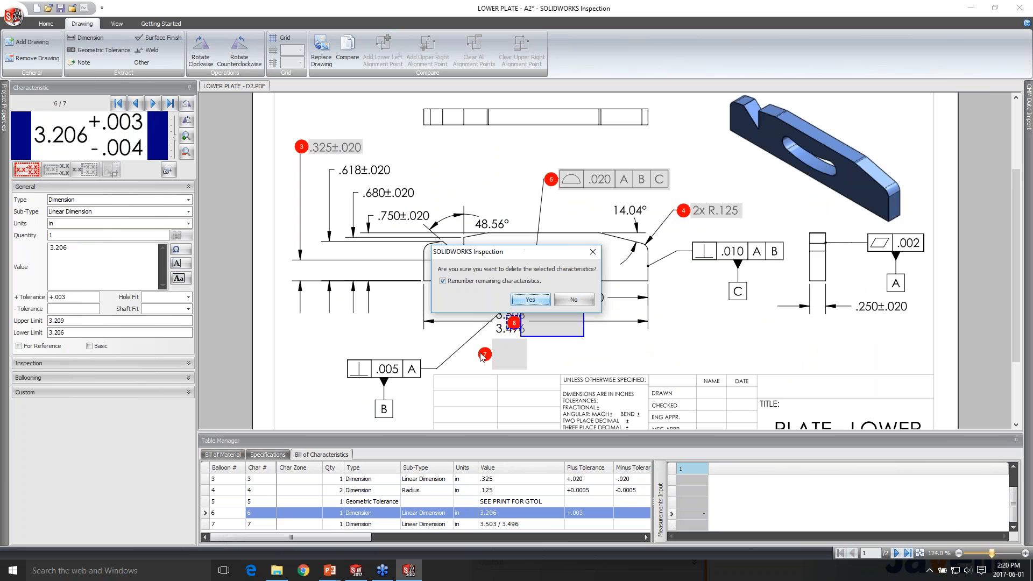
key("Return")
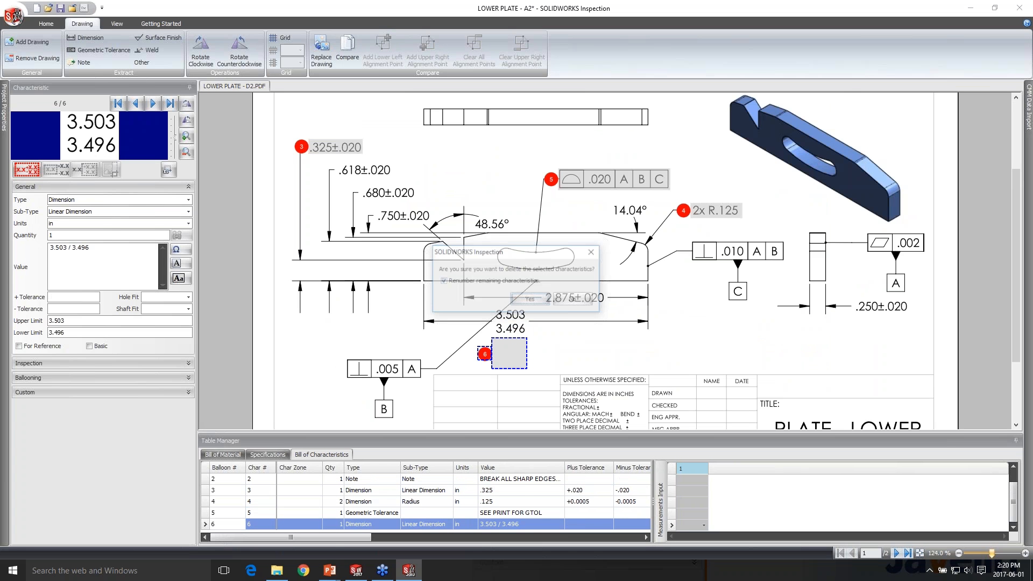
key("Return")
scroll(554, 278, "down", 2)
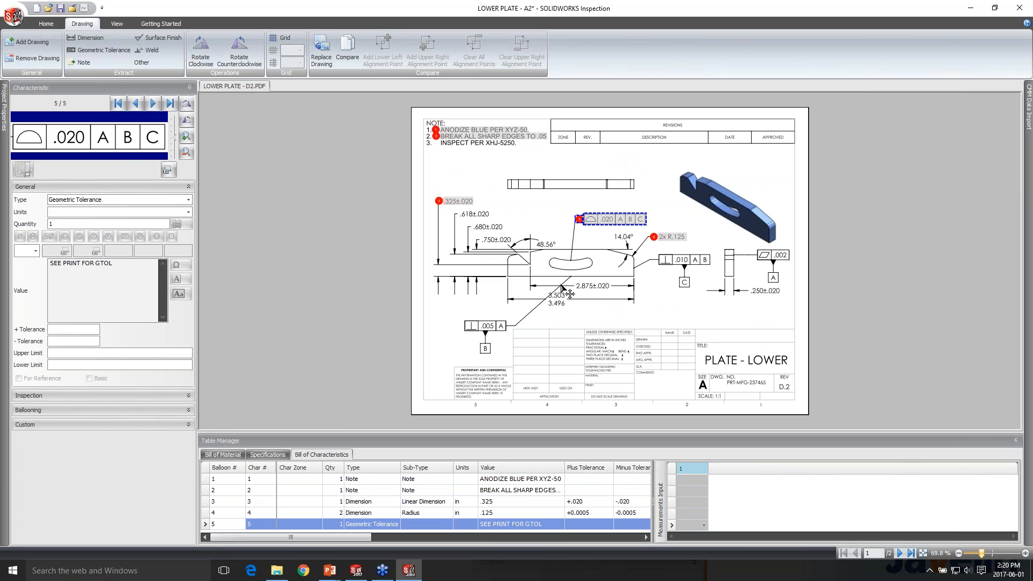
scroll(562, 289, "down", 1)
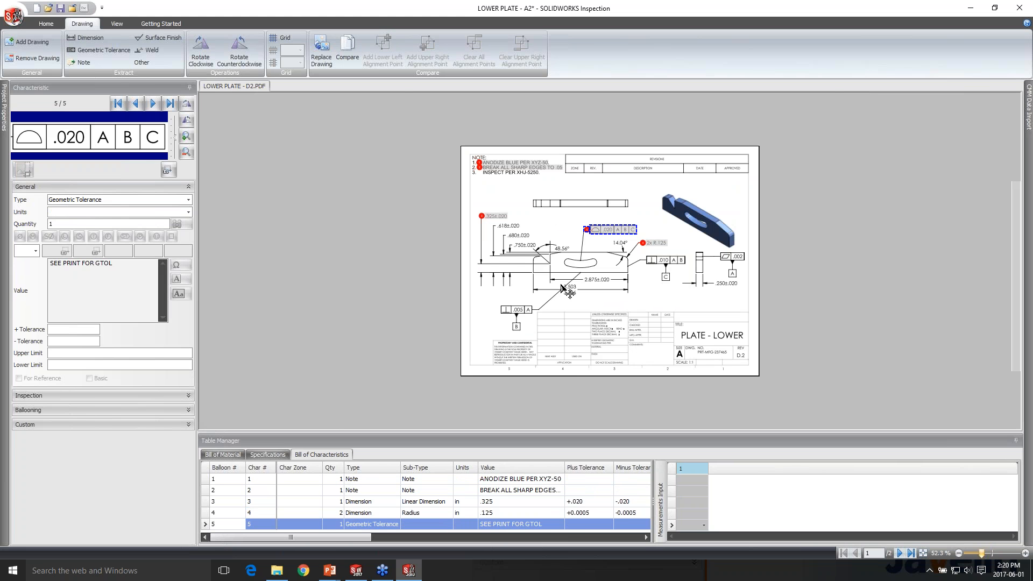
scroll(561, 289, "up", 2)
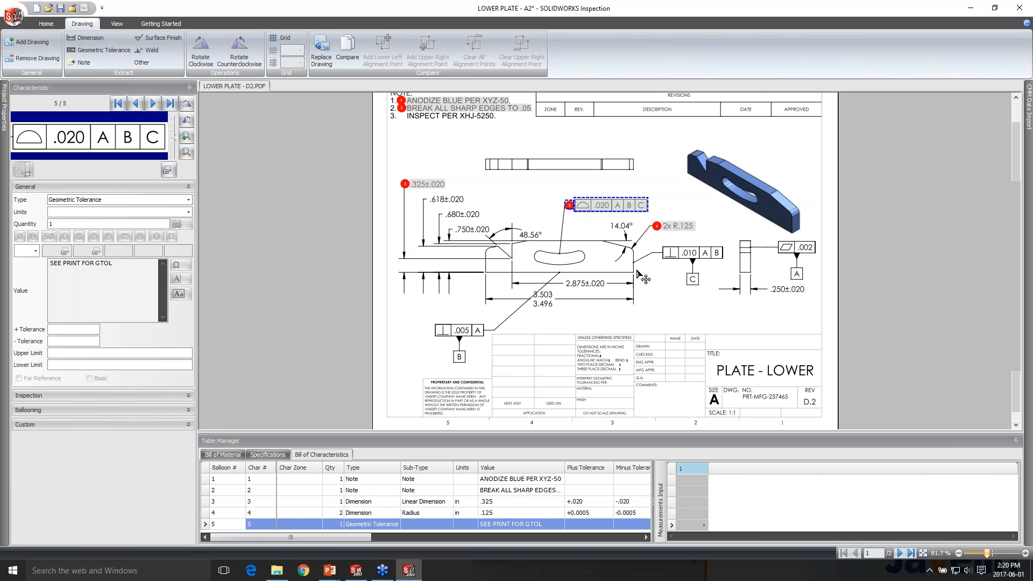
scroll(639, 273, "down", 1)
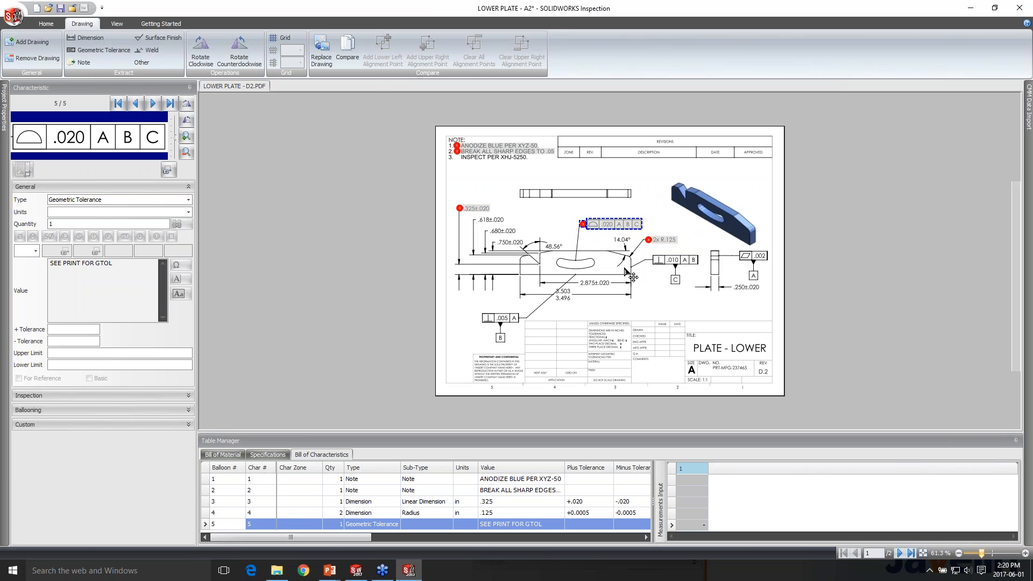
scroll(632, 277, "up", 2)
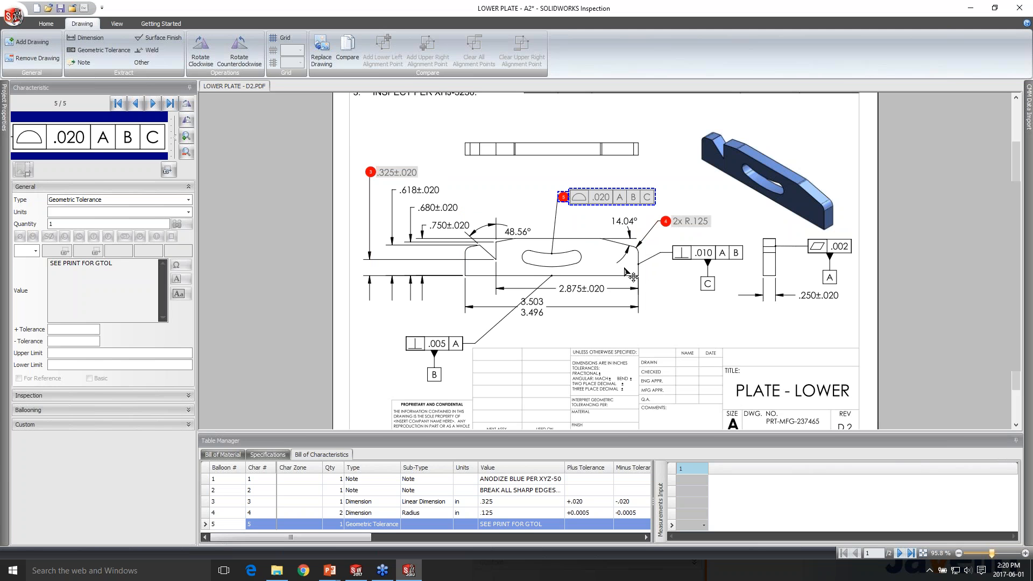
scroll(632, 277, "down", 1)
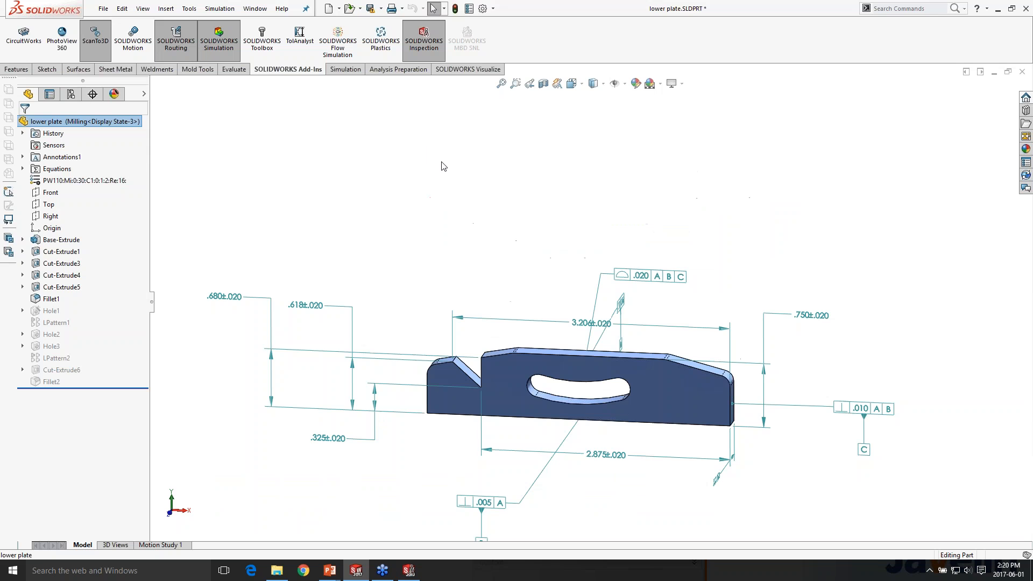
Switch to the PowerPoint slide show with the SOLIDWORKS Inspection 2017 slide
key("alt+Tab")
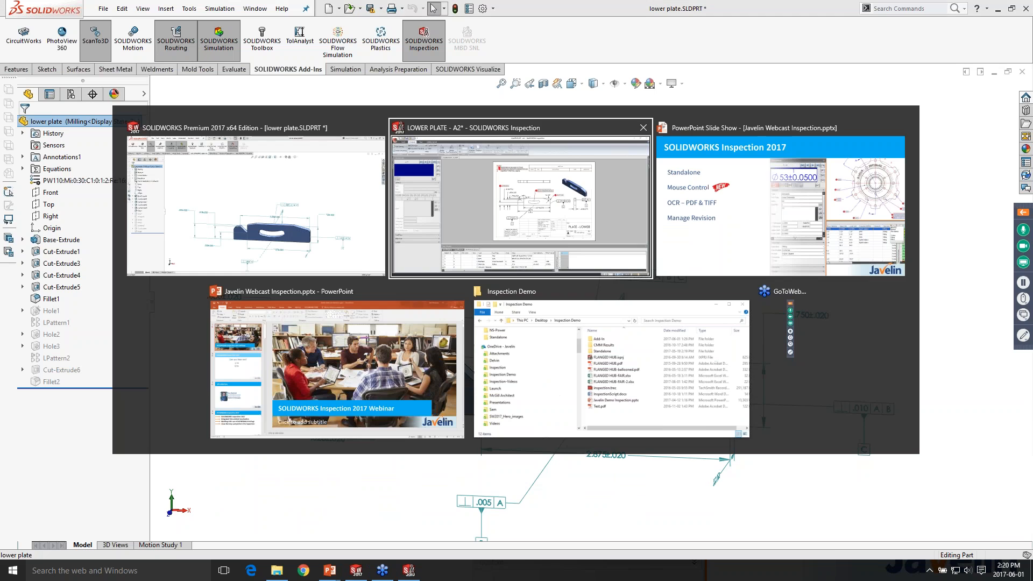
key("alt+Tab")
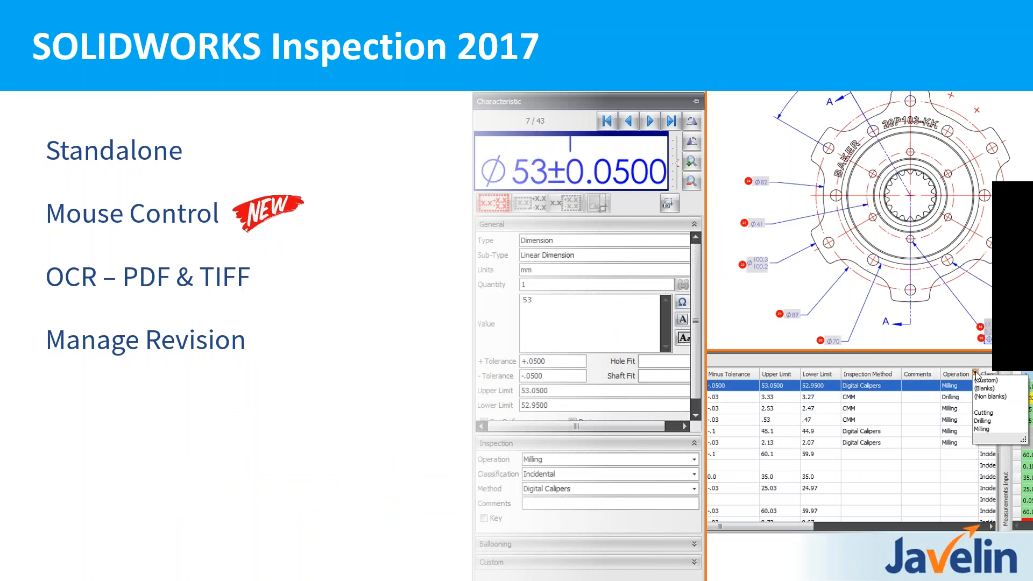